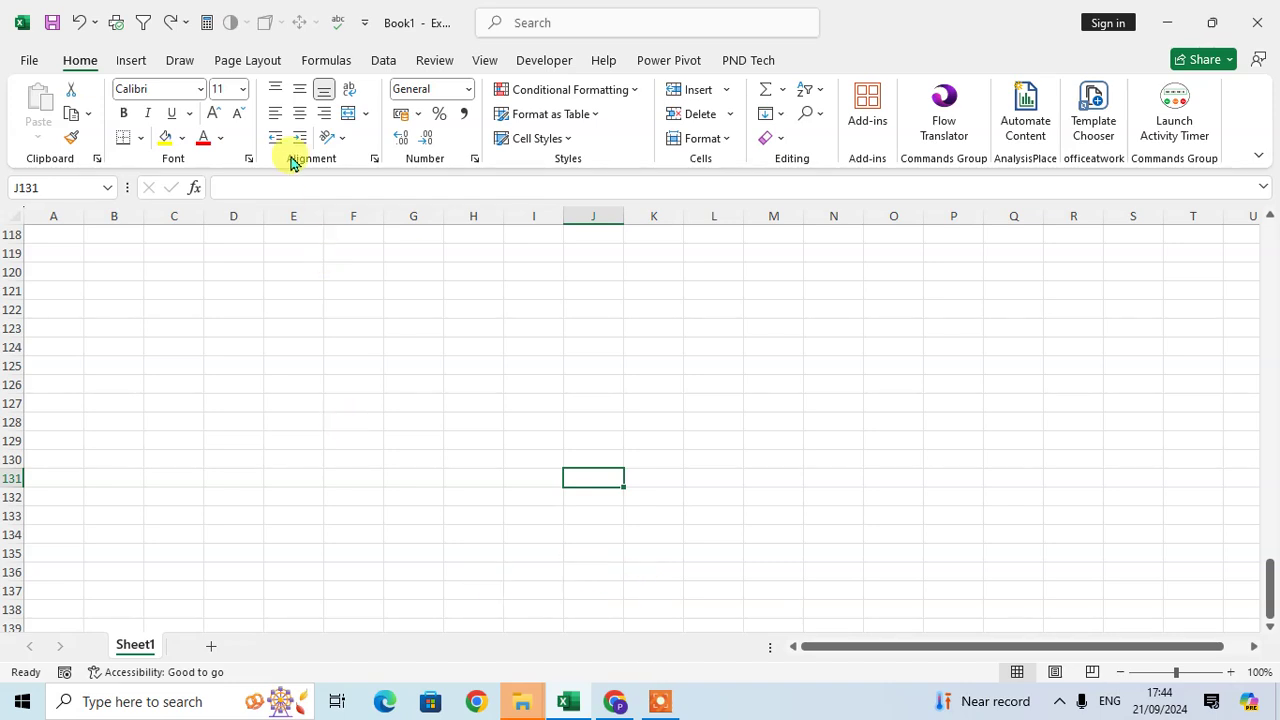
- Show the Draw tab's pens, highlighter and ink tools above the worksheet
click(178, 62)
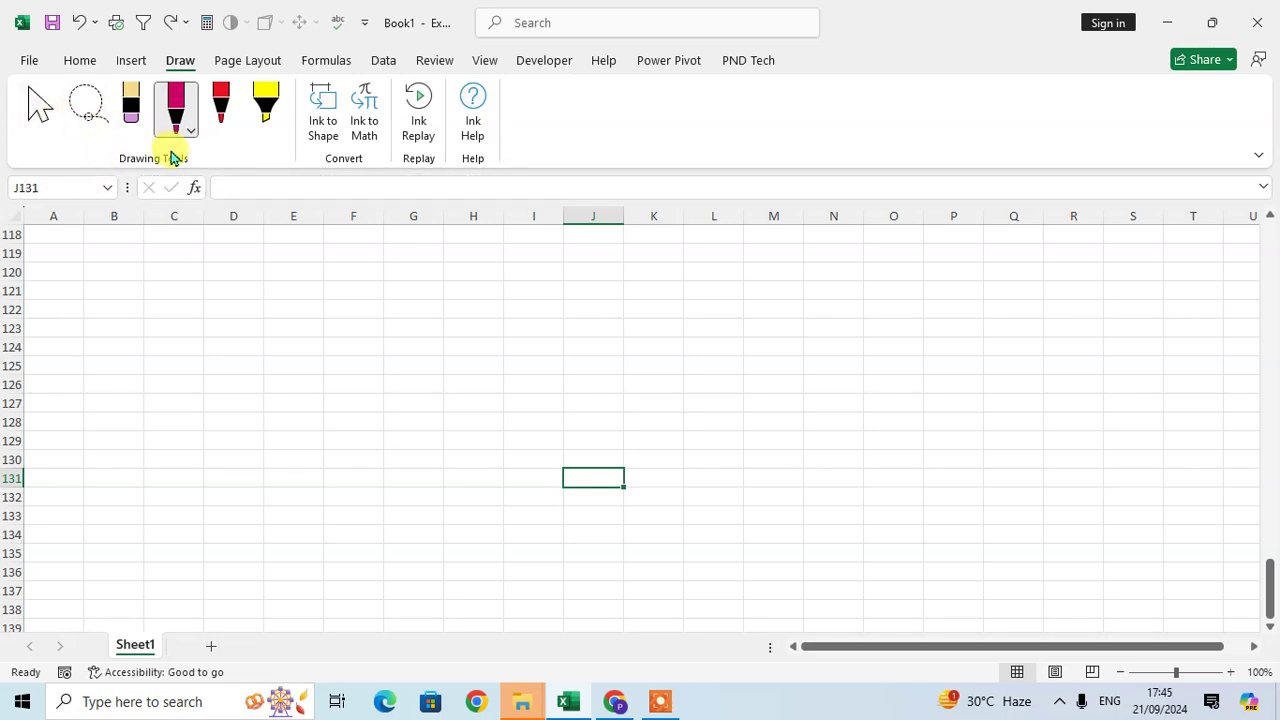
- Draw a thin red looping stroke from D119 to F130 with the red pen
click(220, 128)
mouse_move(244, 258)
mouse_down()
mouse_move(332, 452)
mouse_move(269, 346)
mouse_move(340, 370)
mouse_up()
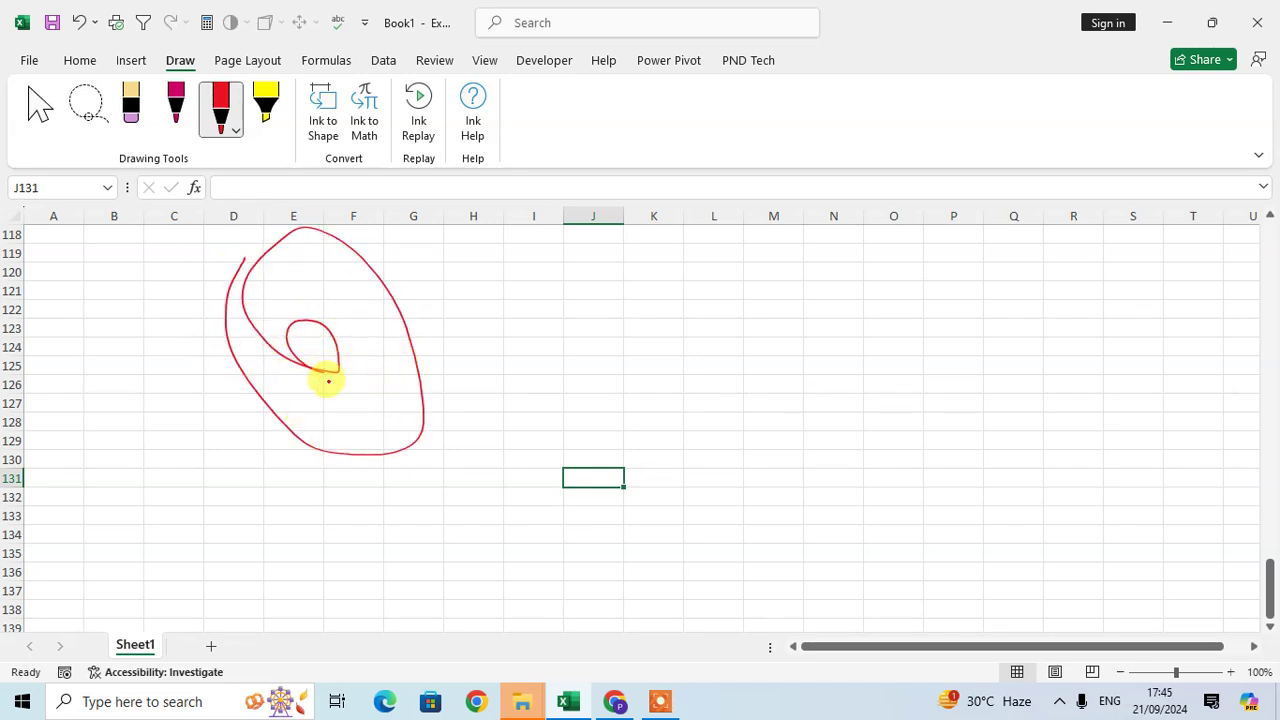
click(233, 133)
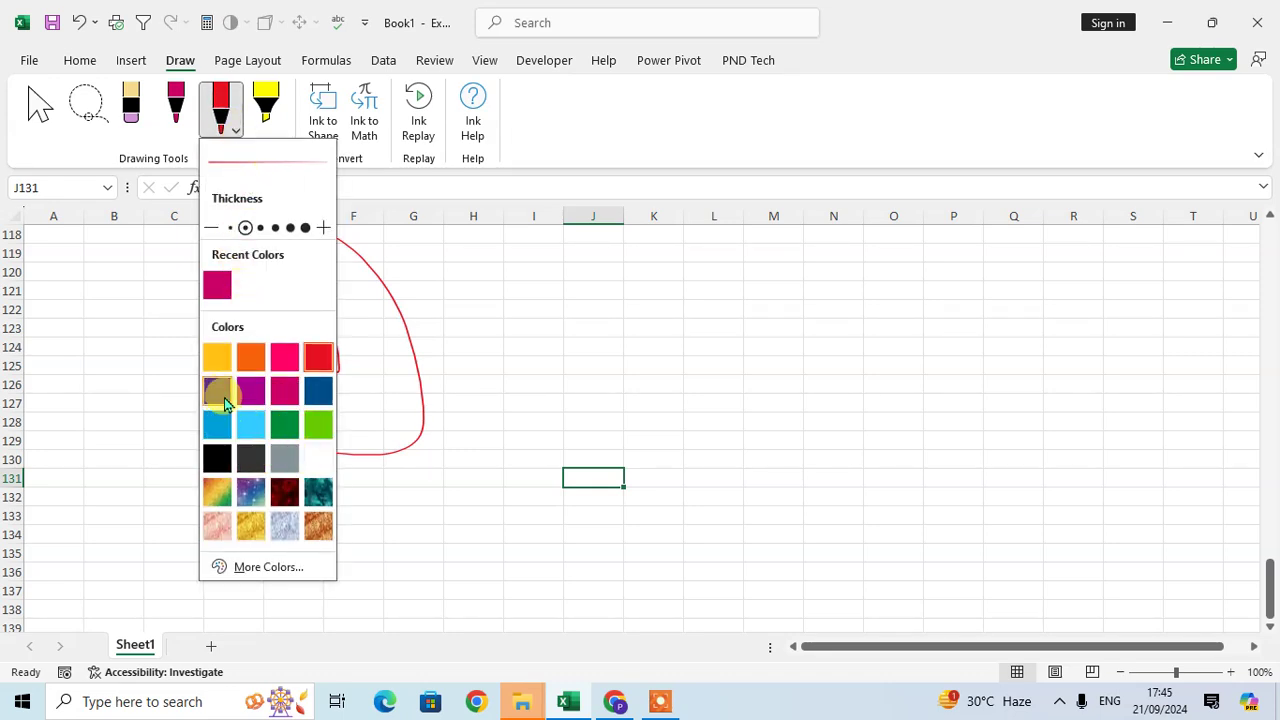
- Draw a thin lime-green loop near columns J–M, then a thickest-size green wavy stroke across the sheet
click(318, 425)
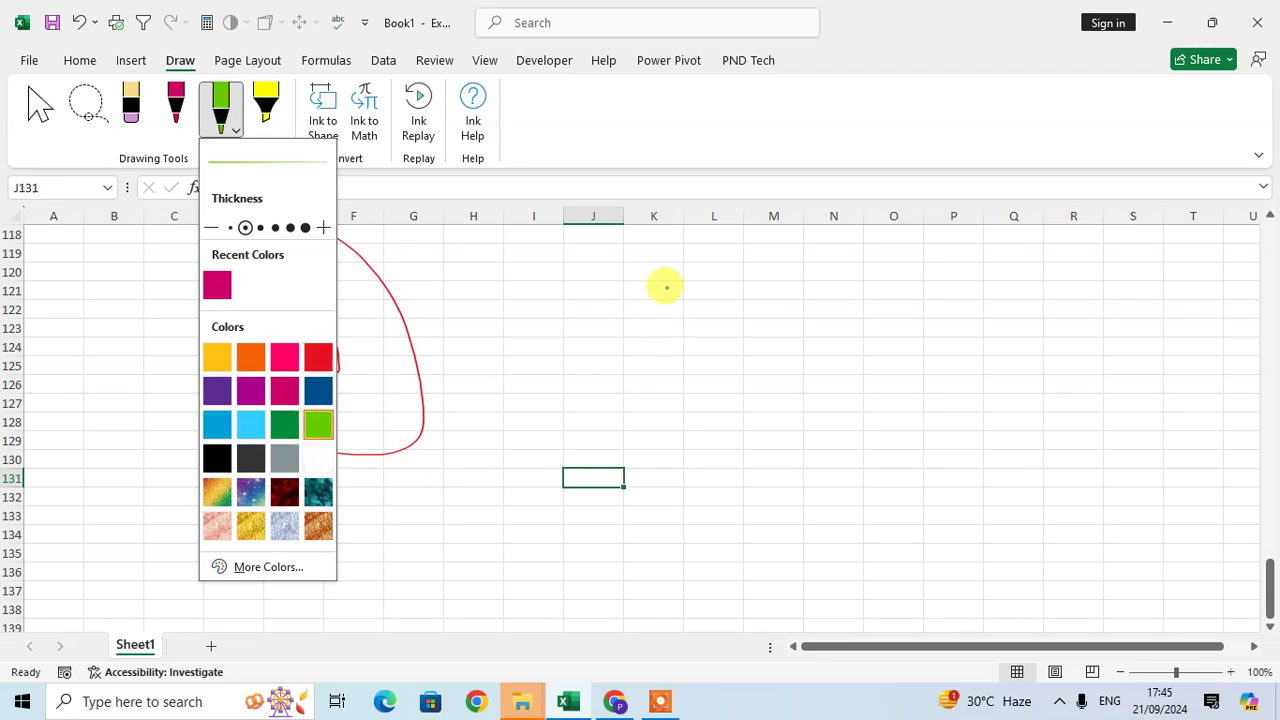
mouse_move(655, 291)
mouse_down()
mouse_move(717, 254)
mouse_move(666, 386)
mouse_move(668, 420)
mouse_up()
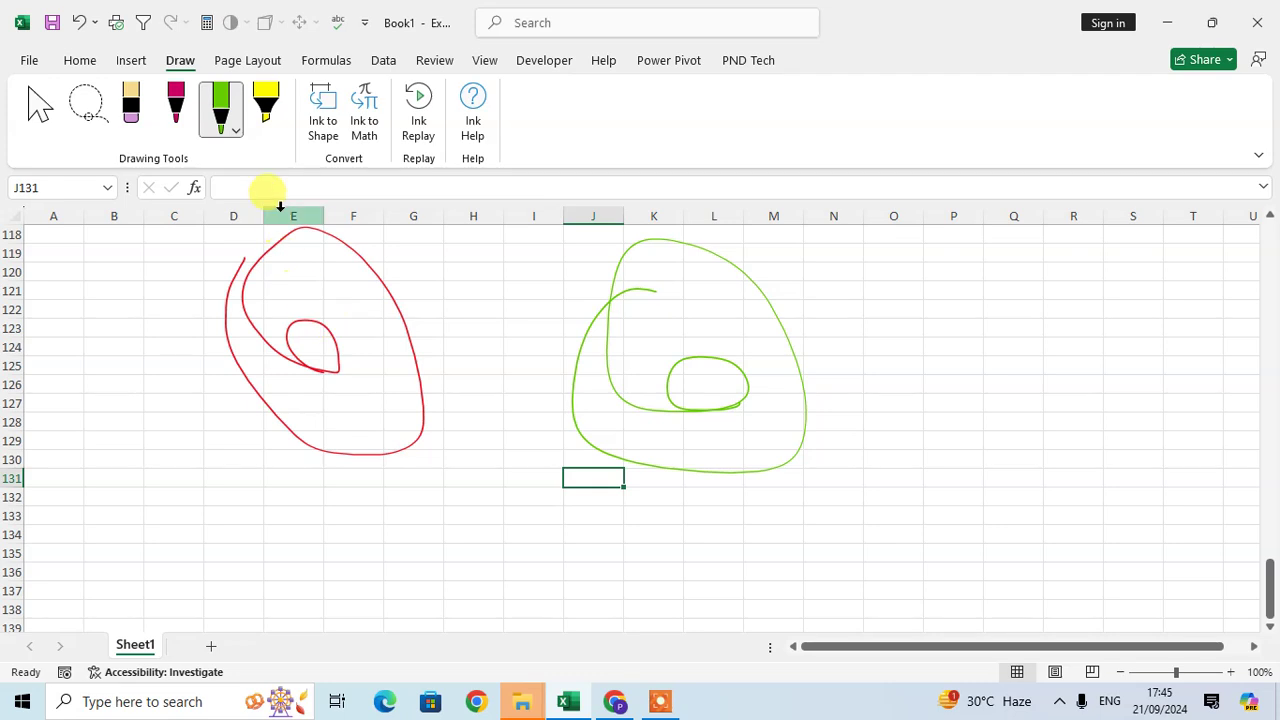
click(236, 133)
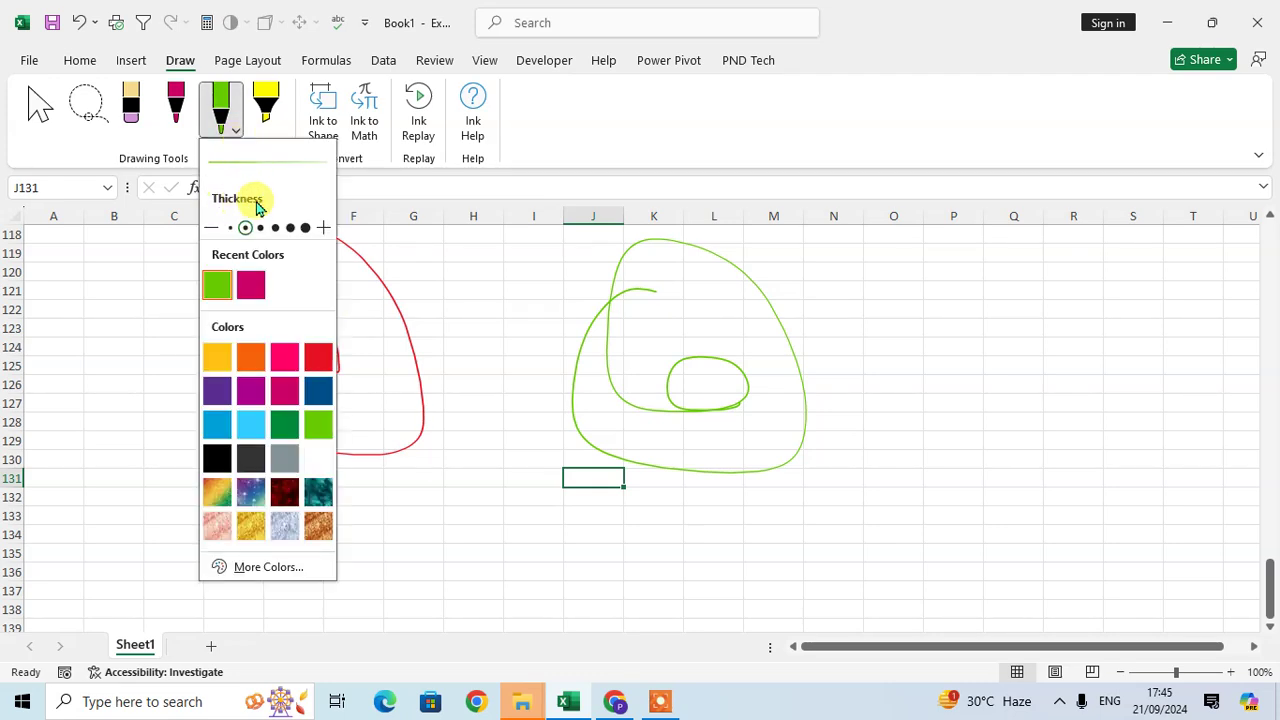
click(290, 228)
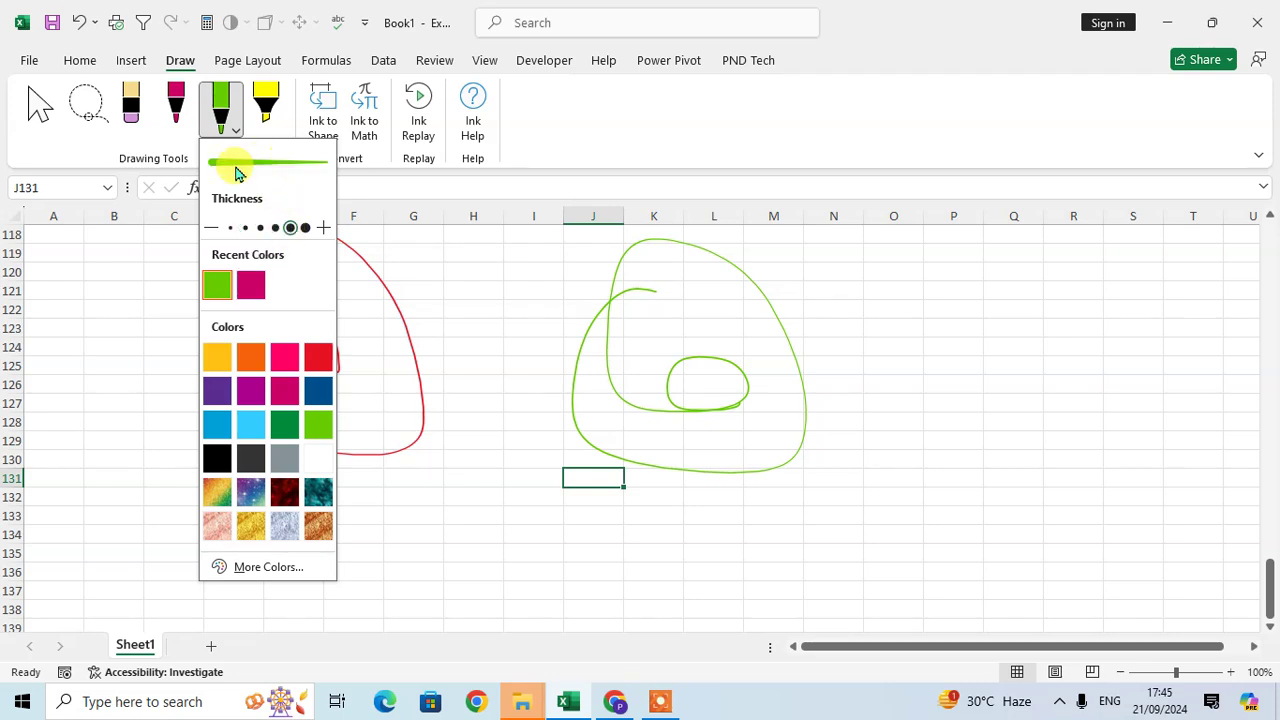
click(304, 228)
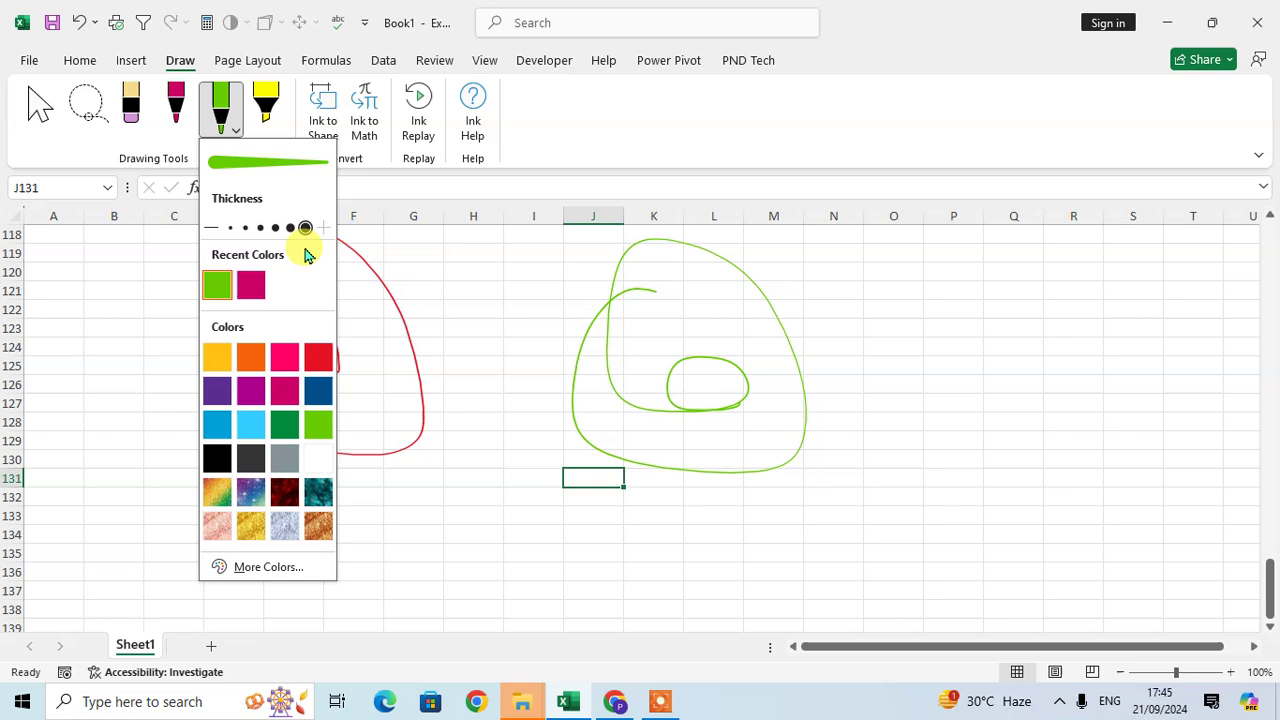
click(460, 280)
mouse_move(460, 282)
mouse_down()
mouse_move(466, 257)
mouse_move(443, 514)
mouse_move(578, 522)
mouse_move(791, 503)
mouse_move(957, 471)
mouse_move(996, 412)
mouse_up()
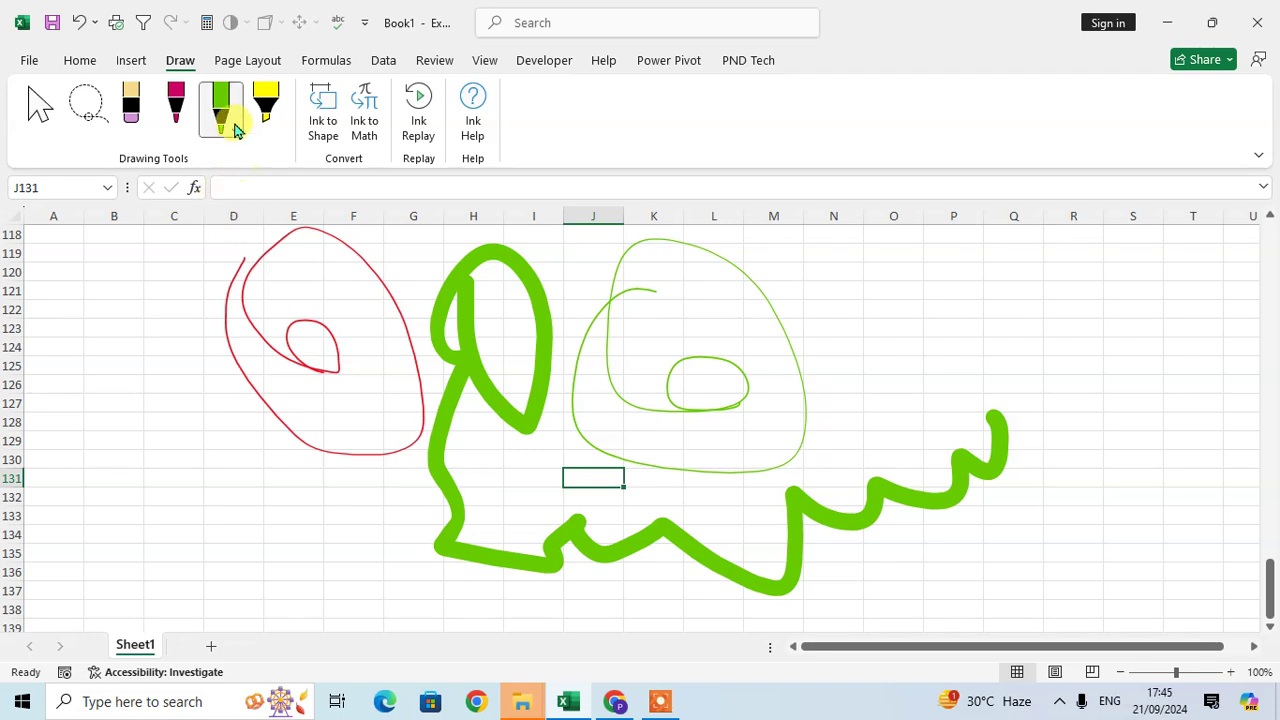
click(238, 140)
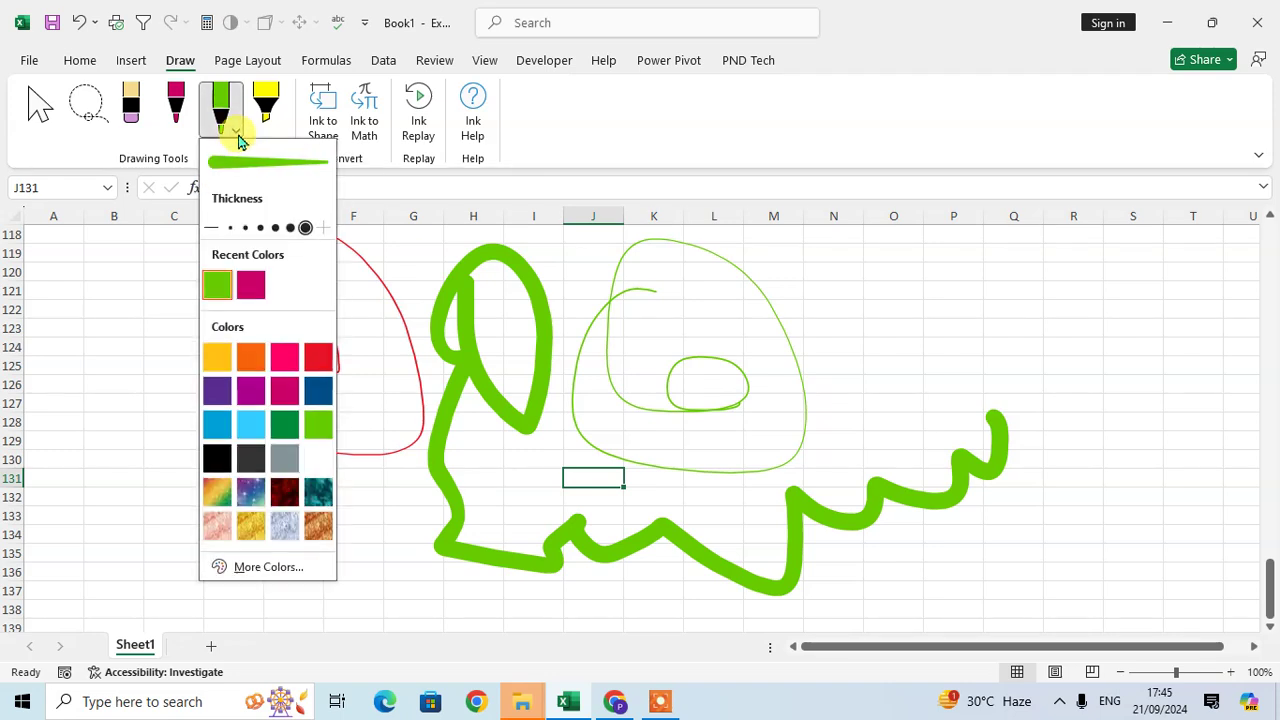
- Switch the pen to Galaxy texture and draw a spiral near columns N–Q and an F shape at left
click(251, 503)
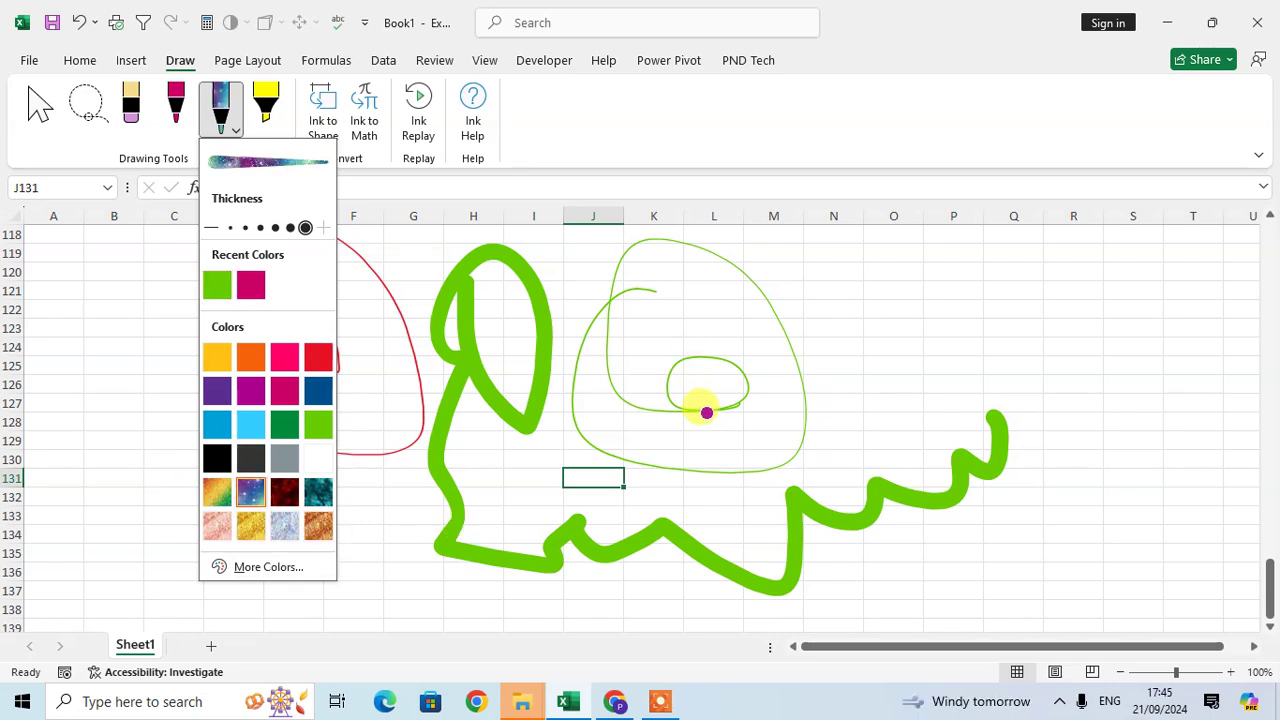
mouse_move(849, 271)
mouse_down()
mouse_move(940, 350)
mouse_move(914, 321)
mouse_up()
drag(205, 430, 206, 449)
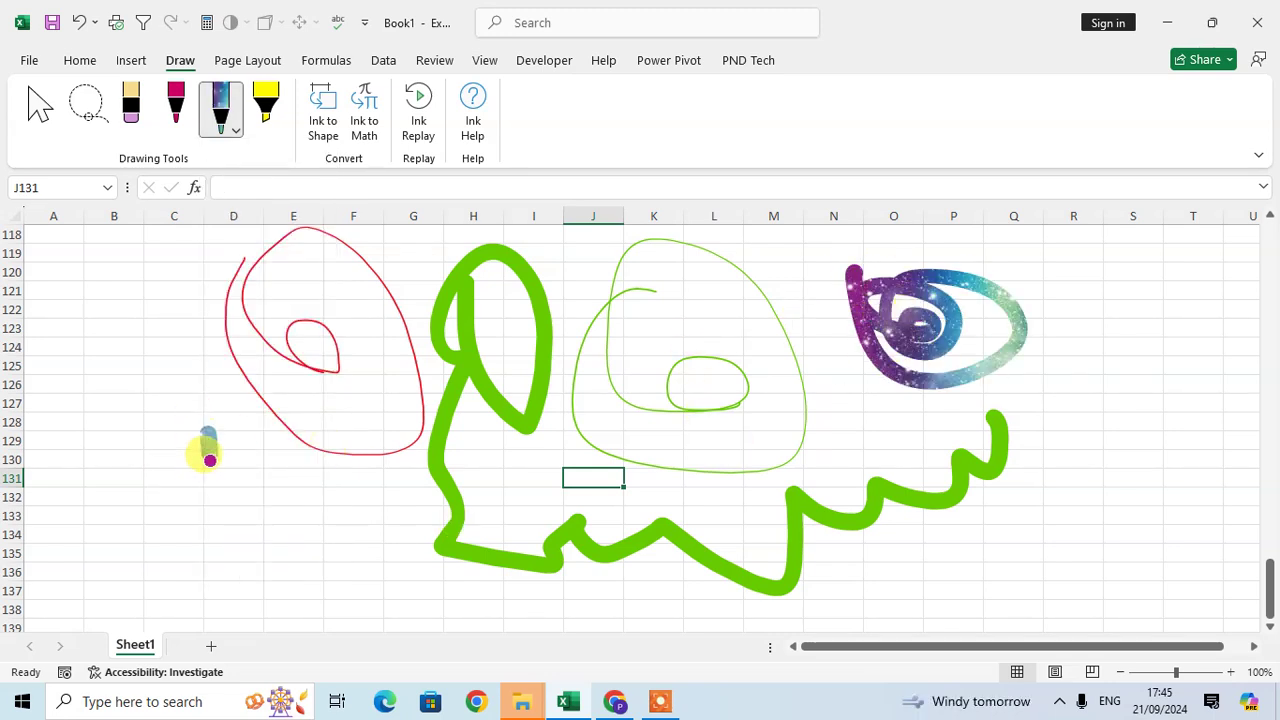
mouse_move(180, 398)
mouse_down()
mouse_move(172, 476)
mouse_move(240, 537)
mouse_move(277, 531)
mouse_move(291, 489)
mouse_move(260, 478)
mouse_up()
mouse_move(84, 272)
mouse_down()
mouse_move(114, 366)
mouse_move(188, 284)
mouse_move(114, 320)
mouse_move(100, 488)
mouse_up()
drag(190, 474, 310, 488)
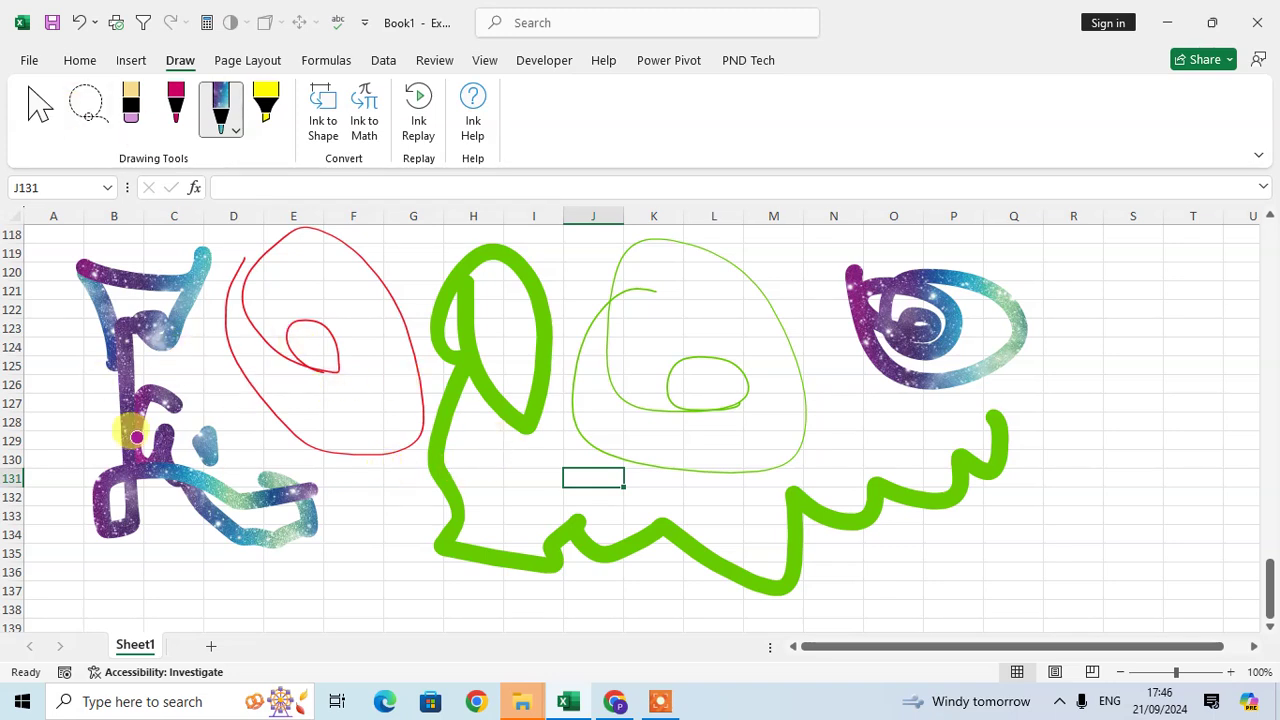
right_click(214, 112)
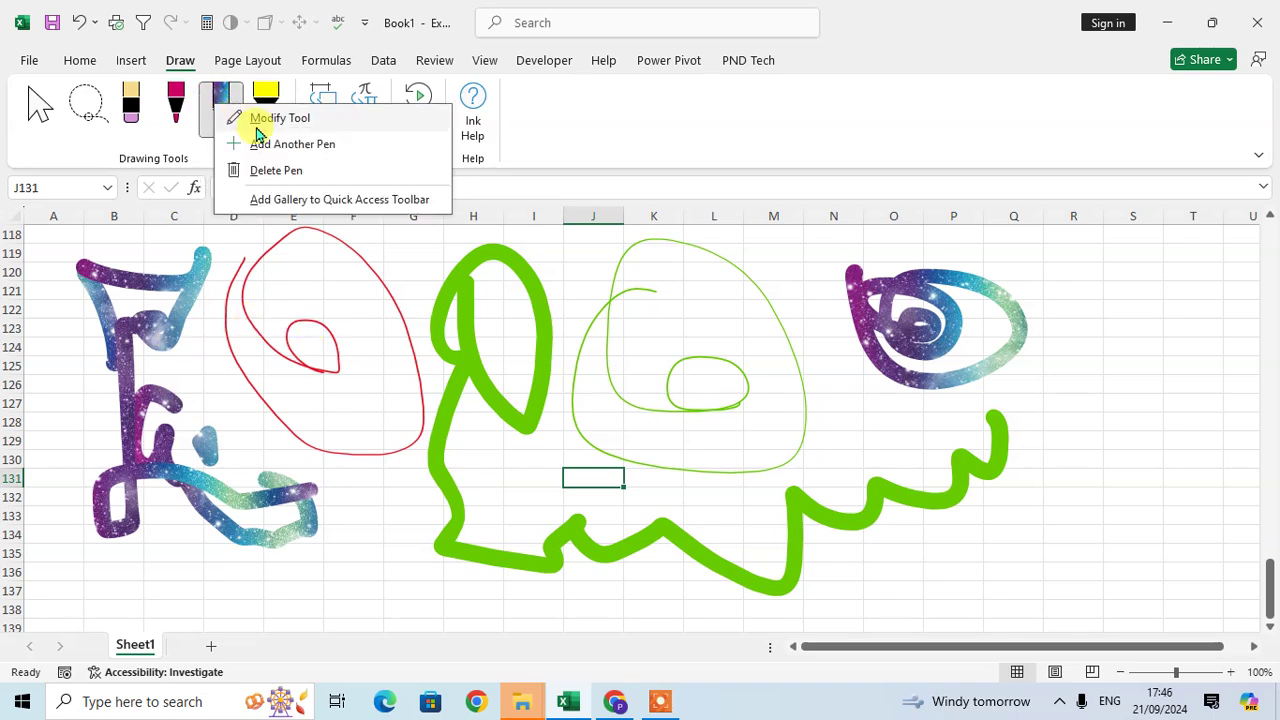
- Add a second Galaxy-textured pen and change the original galaxy pen's colour to Light Blue
click(322, 148)
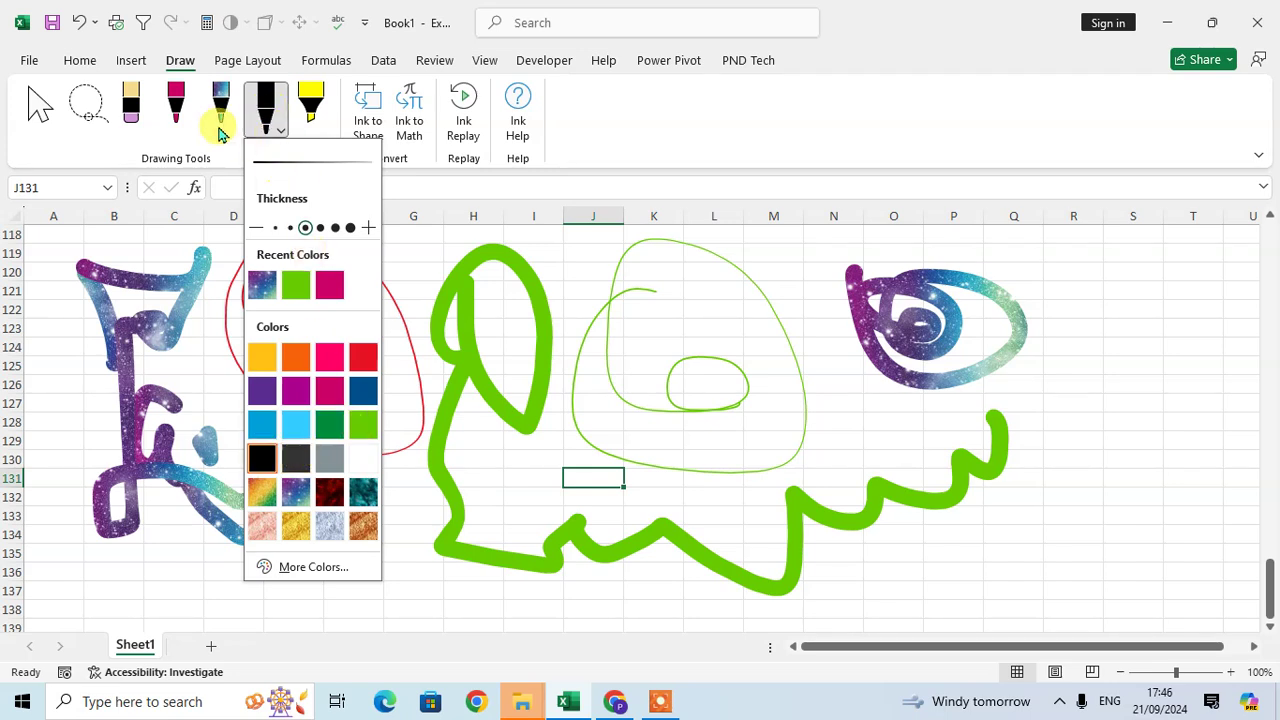
click(305, 503)
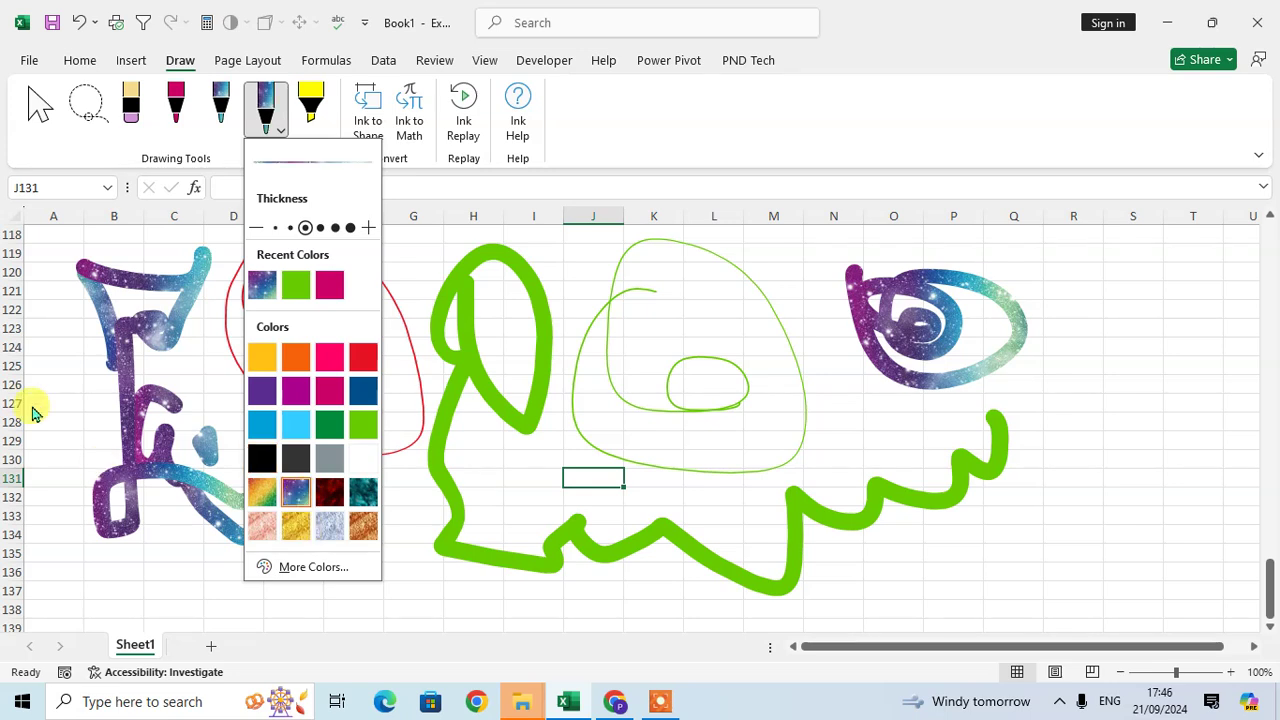
click(226, 108)
click(231, 134)
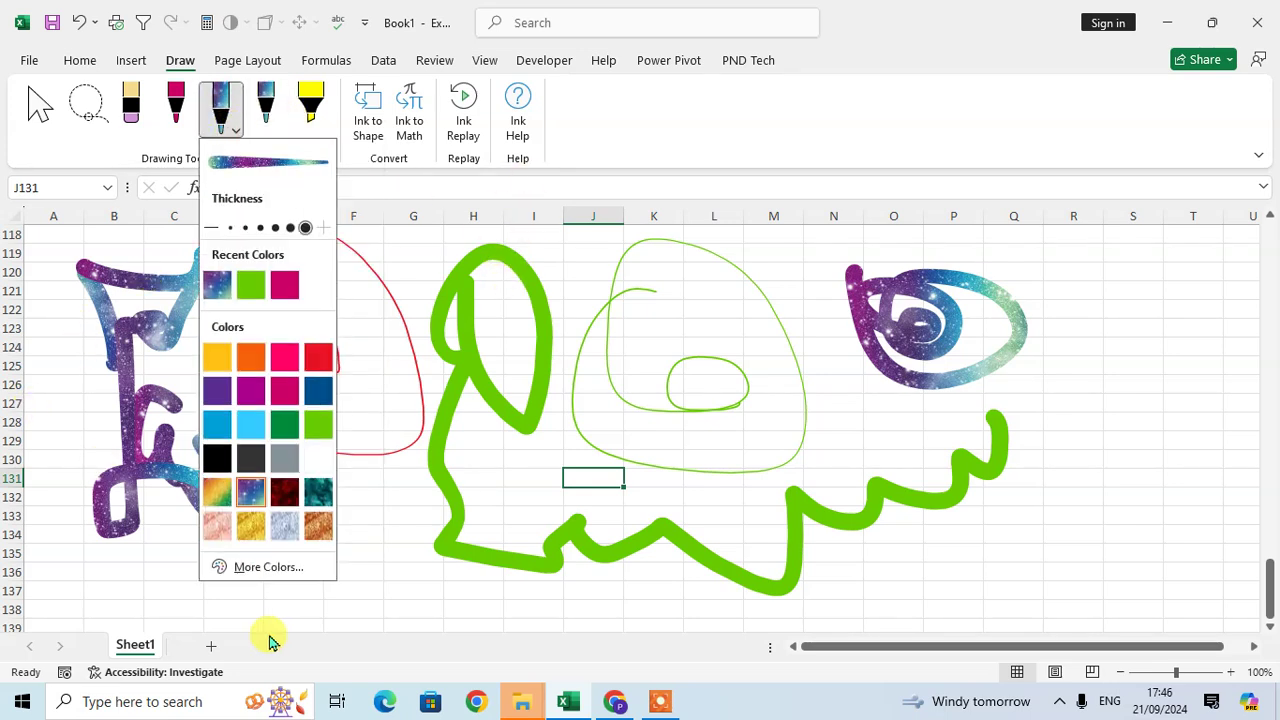
click(243, 430)
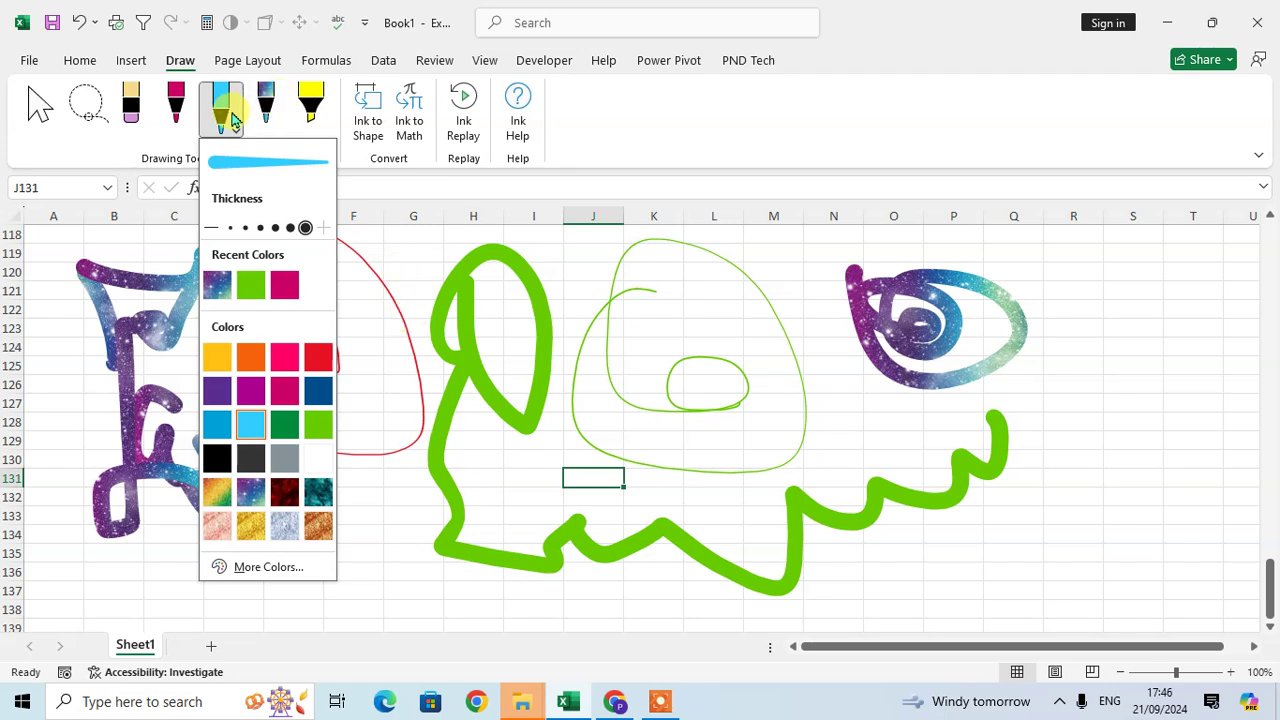
click(311, 113)
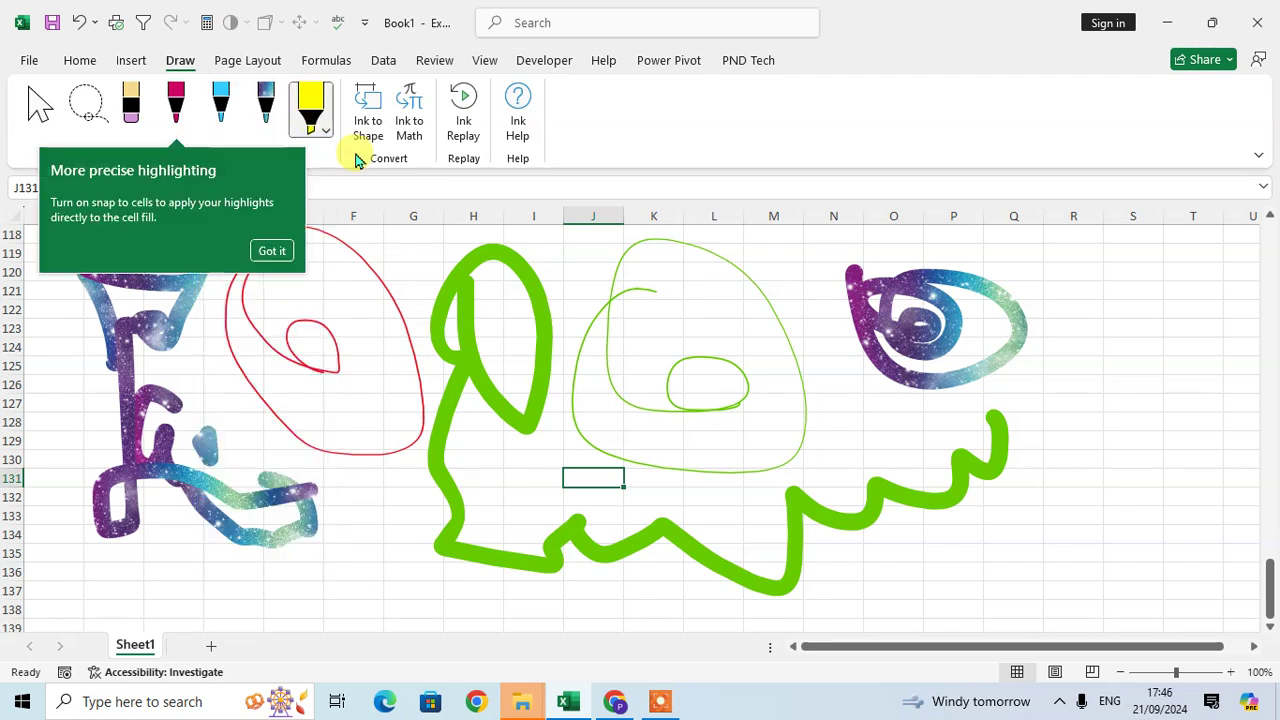
- Dismiss the highlighting tip and highlight across the green loop near row 123
click(272, 248)
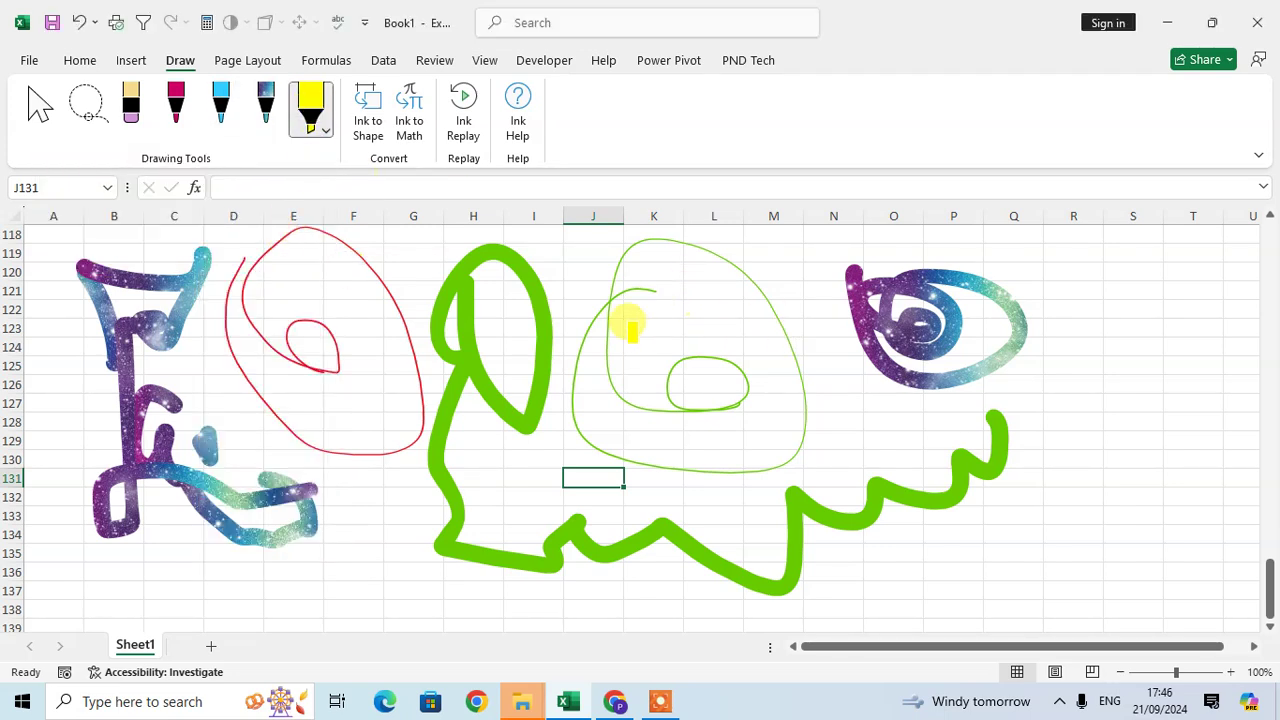
drag(630, 329, 762, 328)
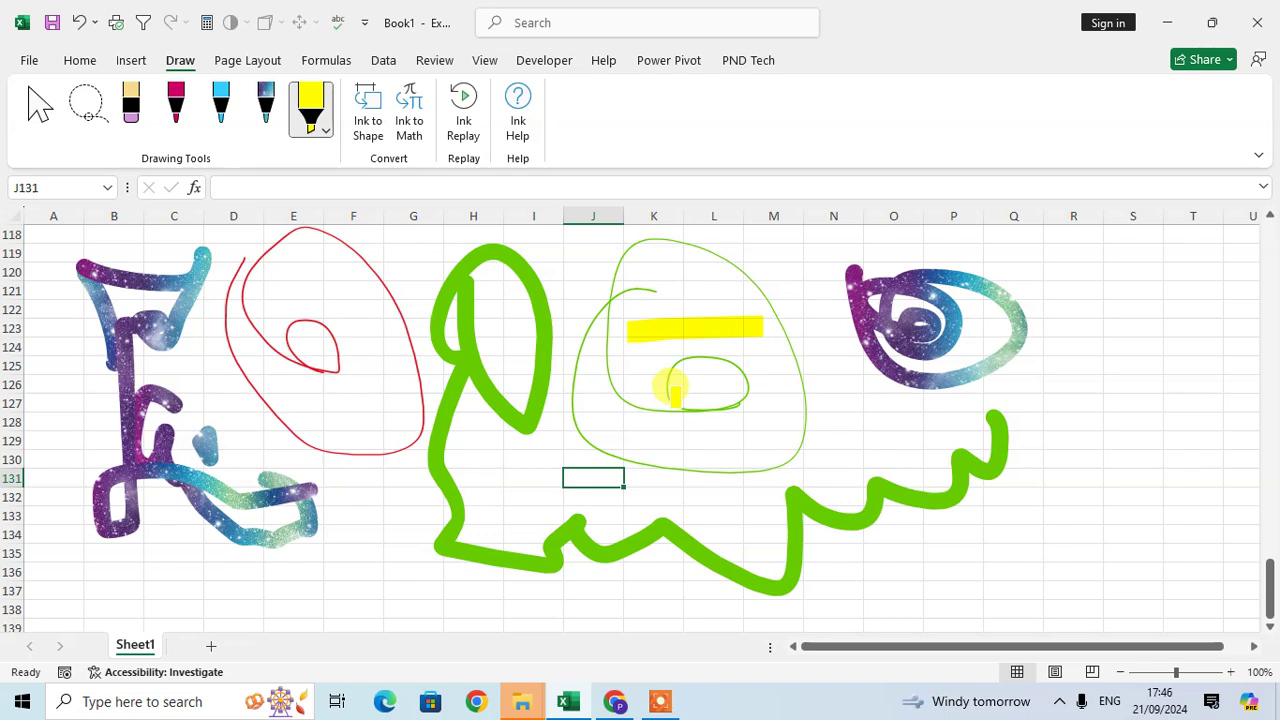
click(311, 113)
click(307, 104)
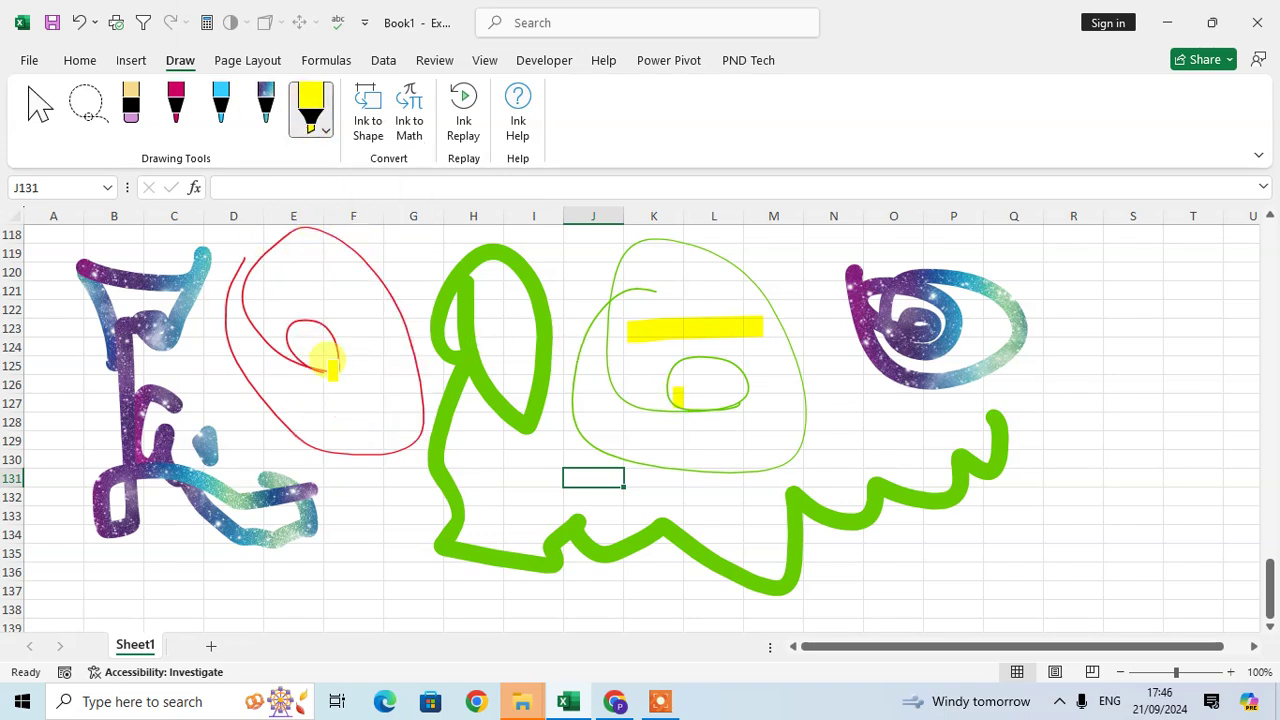
- Enter the word 'Text' in cell O127
key(Escape)
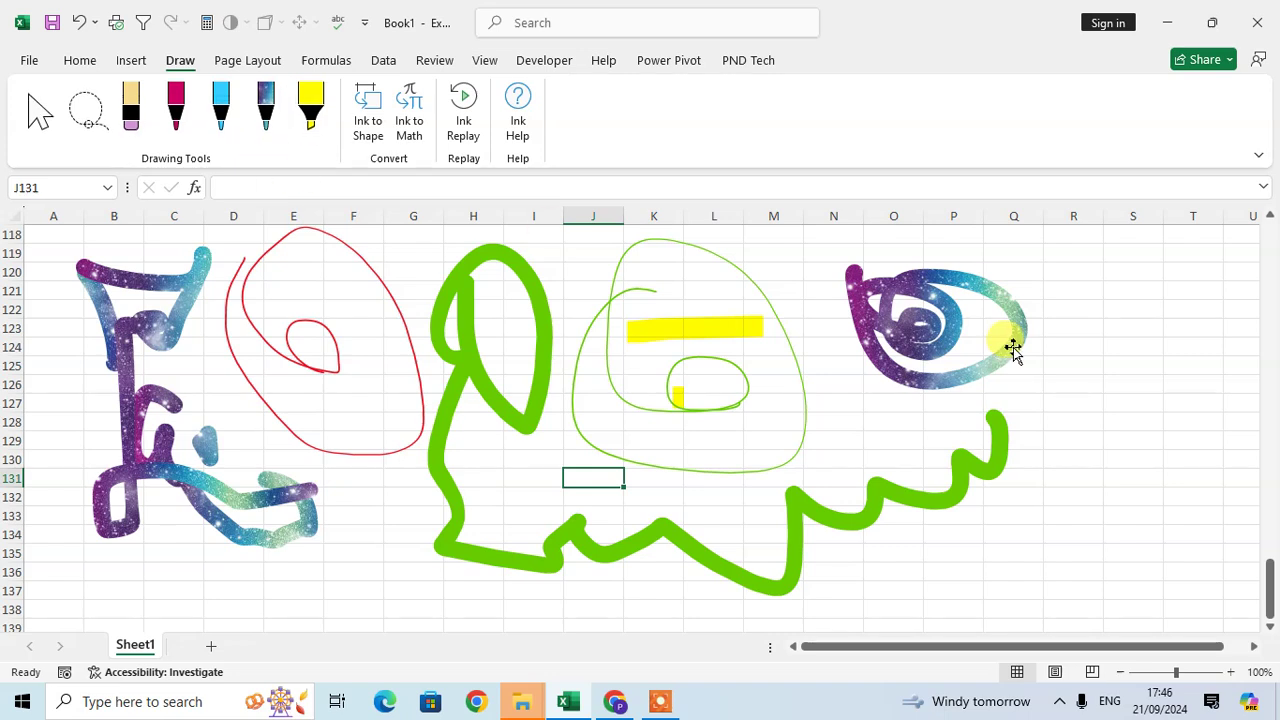
click(895, 405)
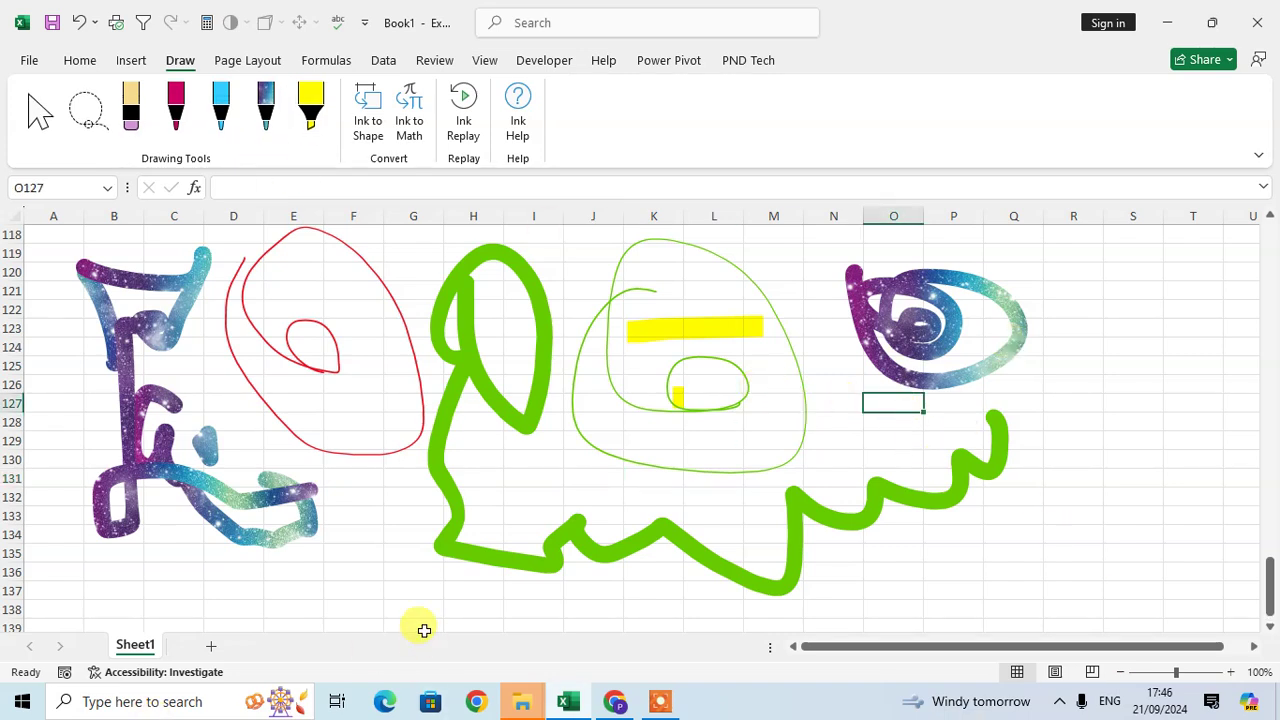
text(Text)
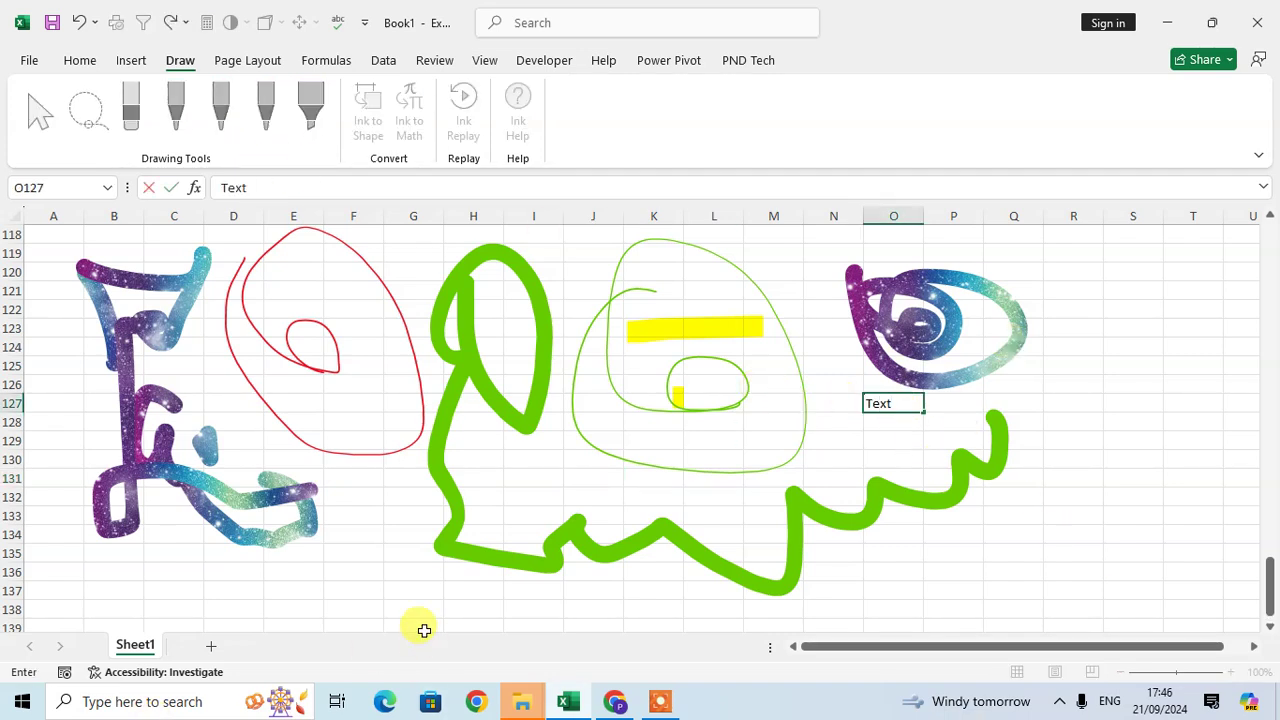
key(Return)
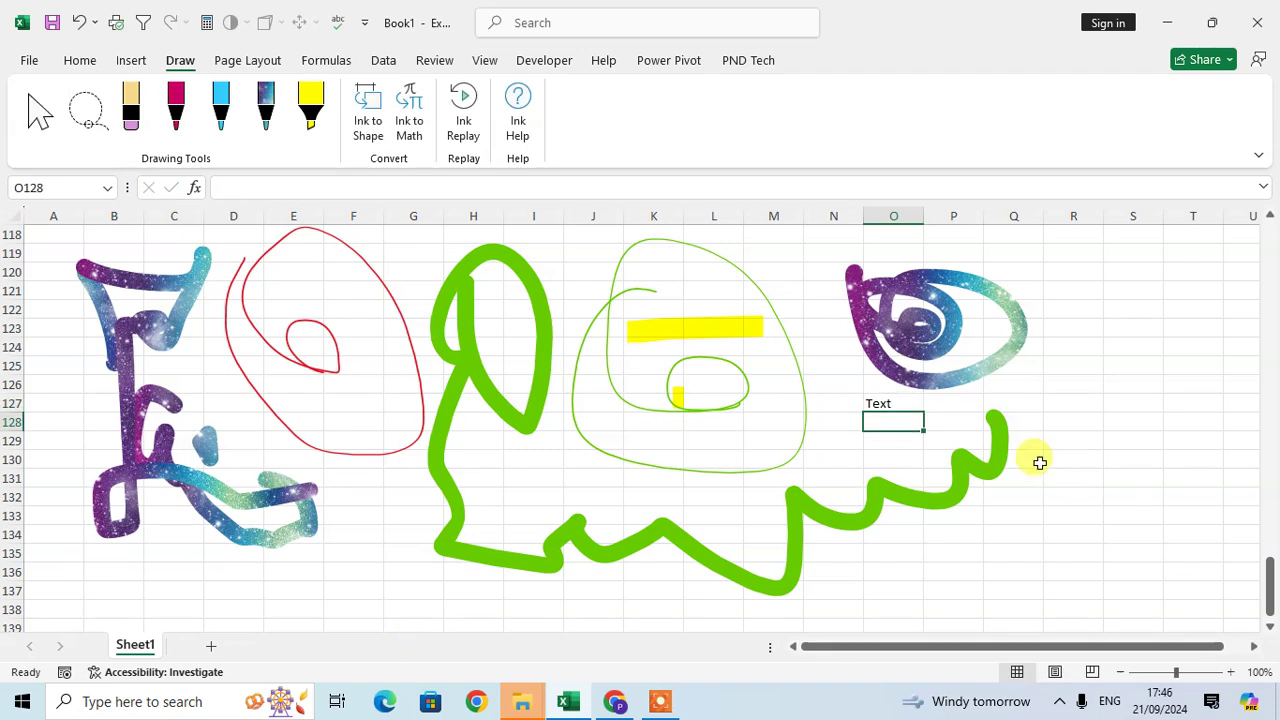
- Mark the word 'Text' in O127 with a yellow highlighter stroke
click(310, 105)
drag(856, 405, 928, 400)
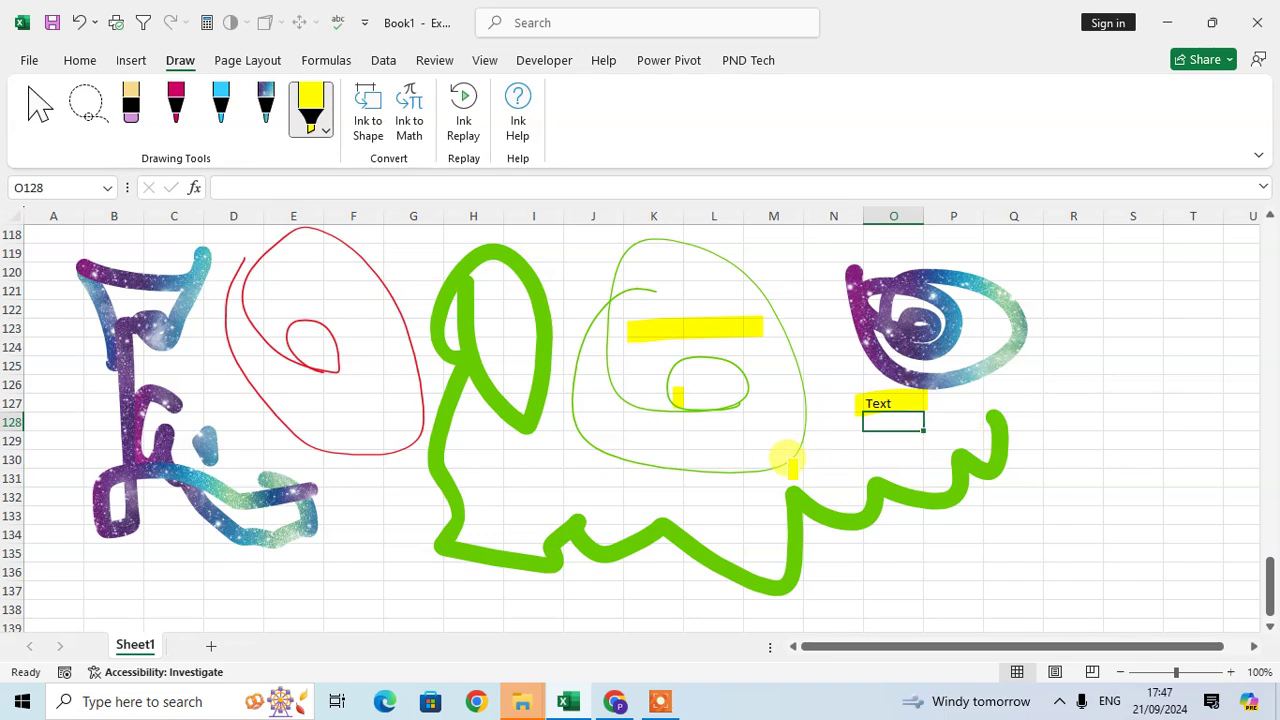
click(140, 113)
- Erase every ink stroke on the sheet, then pick the pink pen
mouse_move(184, 321)
mouse_down()
mouse_move(396, 402)
mouse_move(316, 498)
mouse_move(66, 431)
mouse_move(212, 391)
mouse_move(369, 292)
mouse_move(452, 281)
mouse_move(986, 400)
mouse_move(891, 409)
mouse_up()
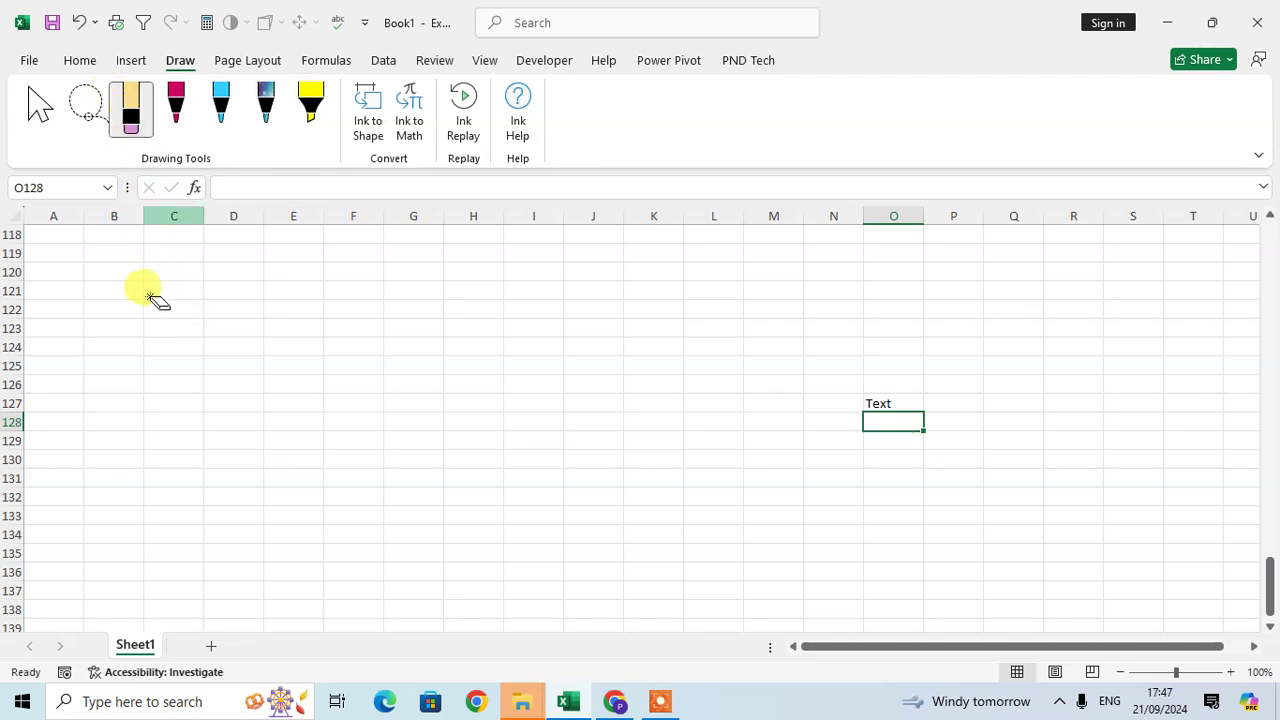
key(Escape)
click(181, 120)
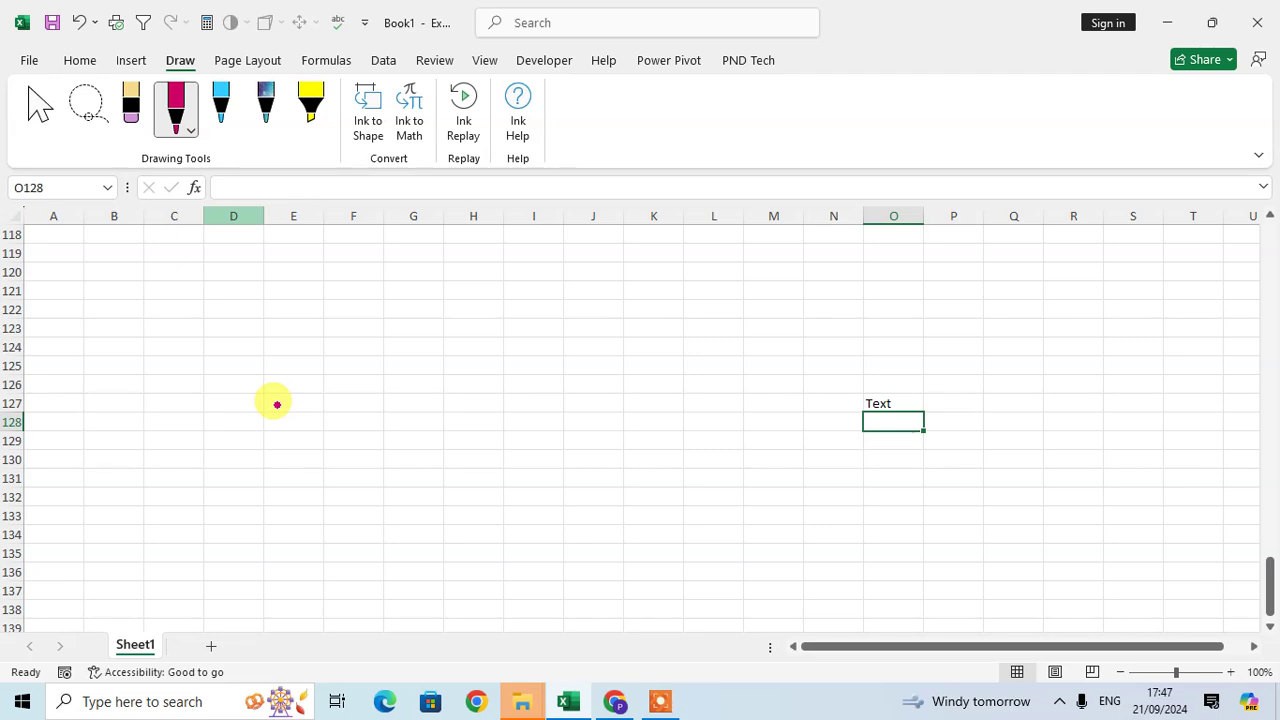
key(Escape)
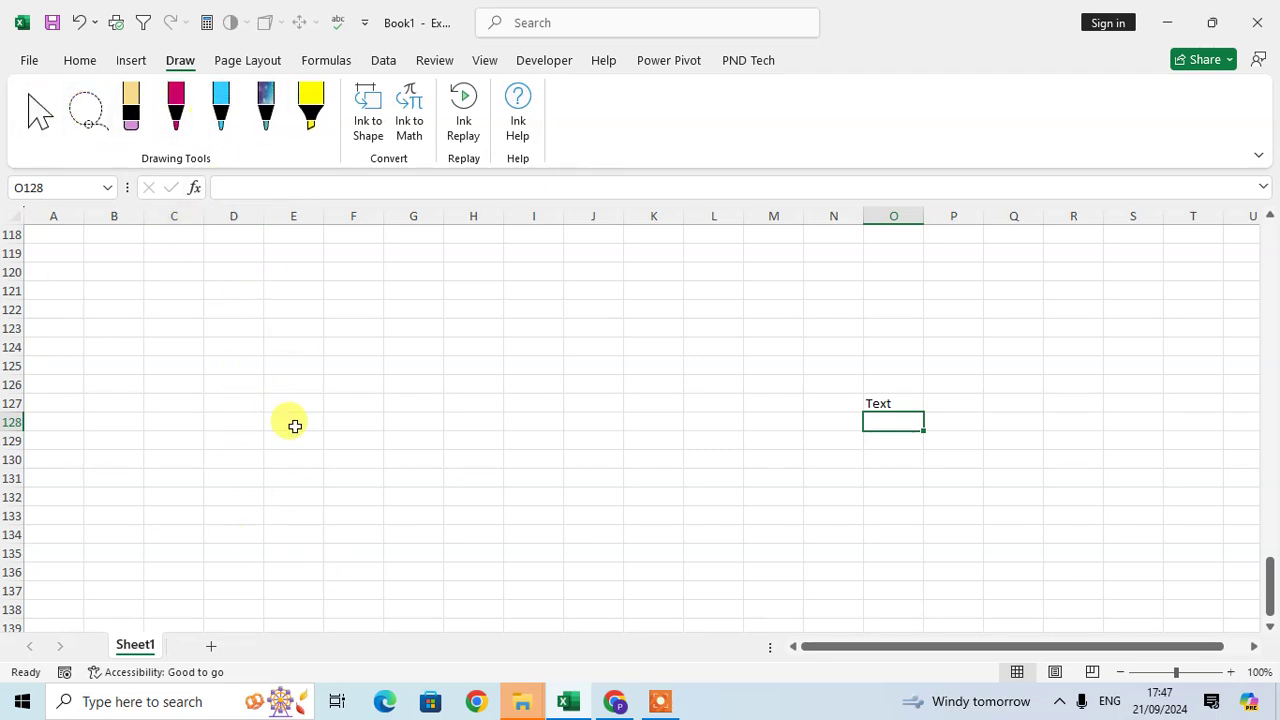
click(176, 108)
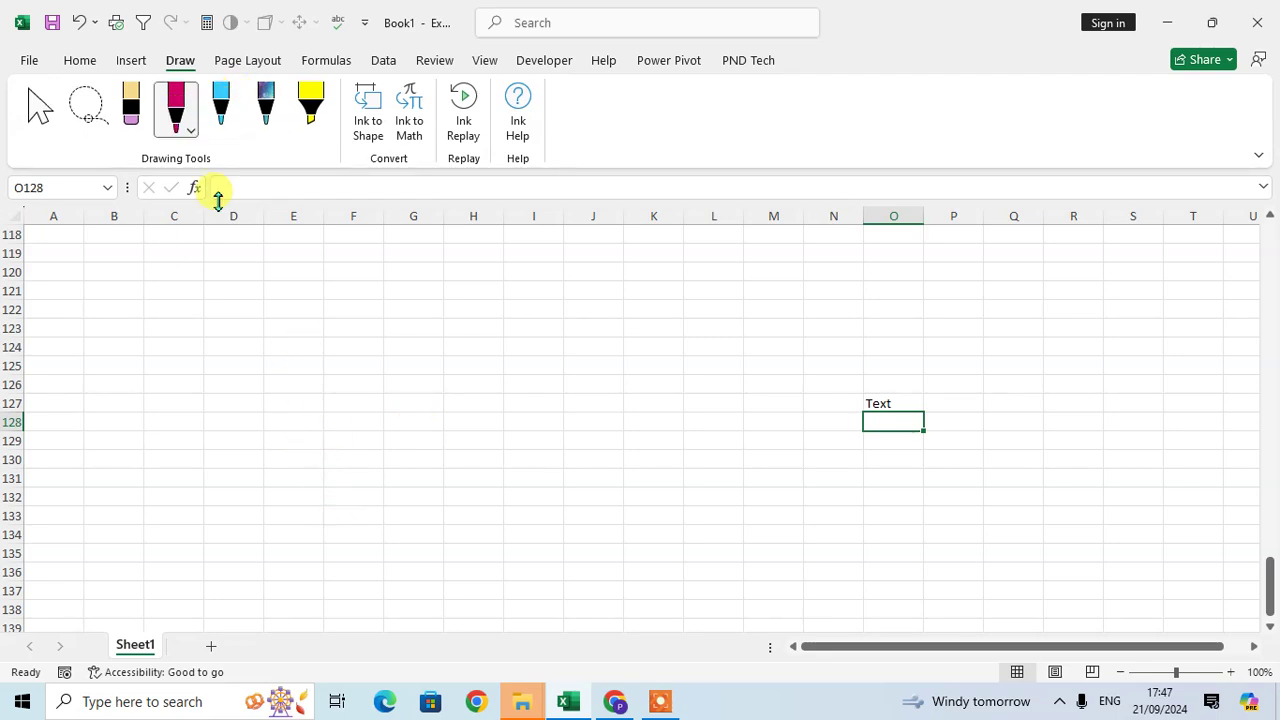
- Draw a pink spiral at left and a light-blue looping stroke across columns J to P
mouse_move(305, 268)
mouse_down()
mouse_move(334, 363)
mouse_move(448, 414)
mouse_up()
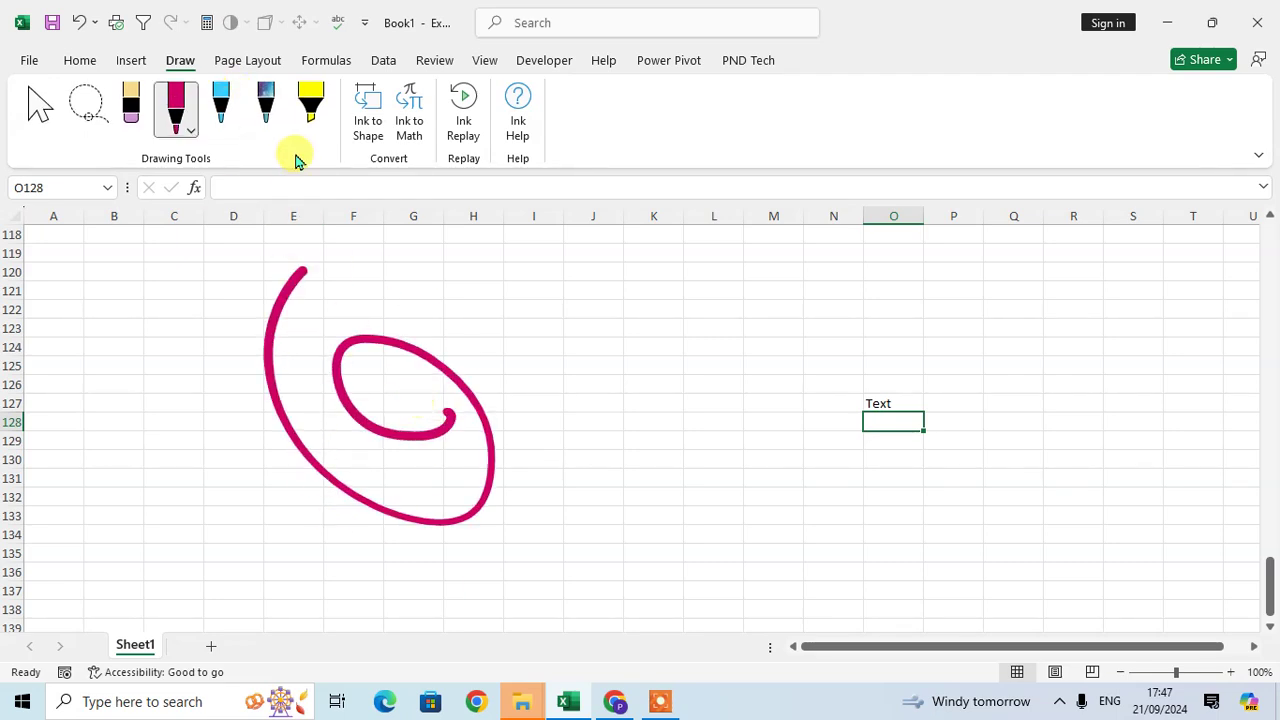
click(221, 106)
mouse_move(919, 273)
mouse_down()
mouse_move(706, 317)
mouse_move(591, 397)
mouse_up()
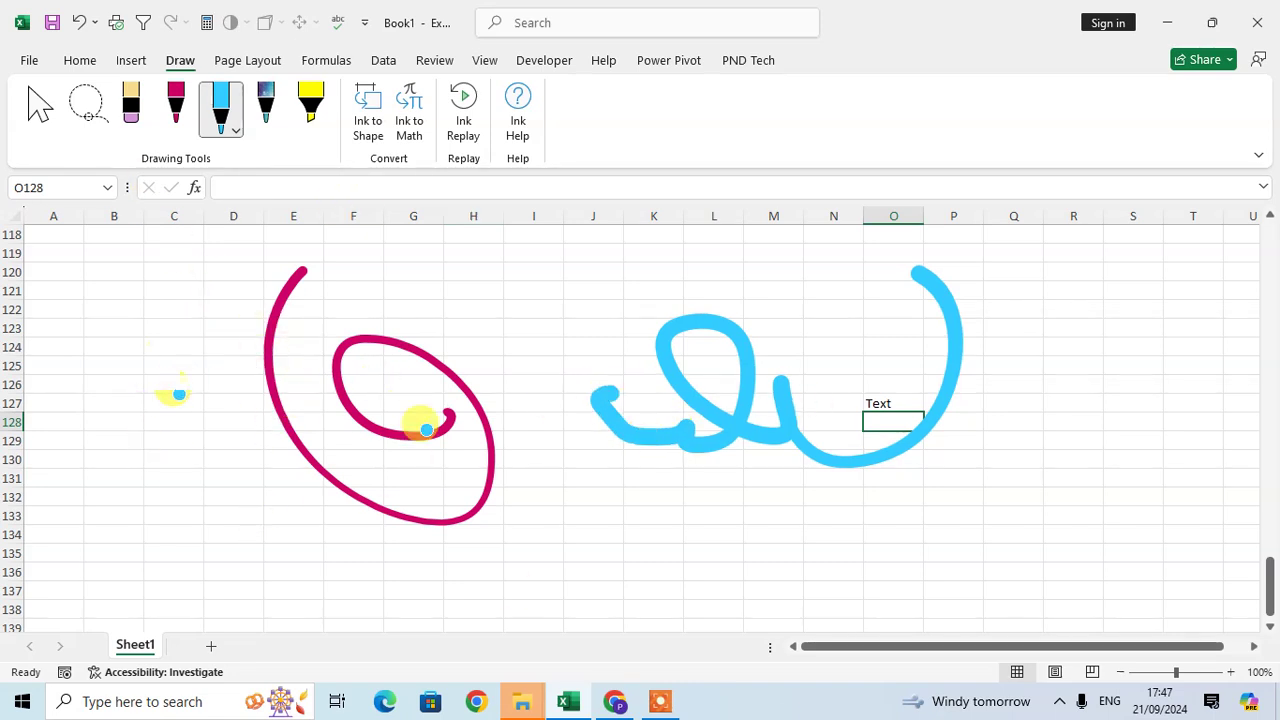
click(86, 112)
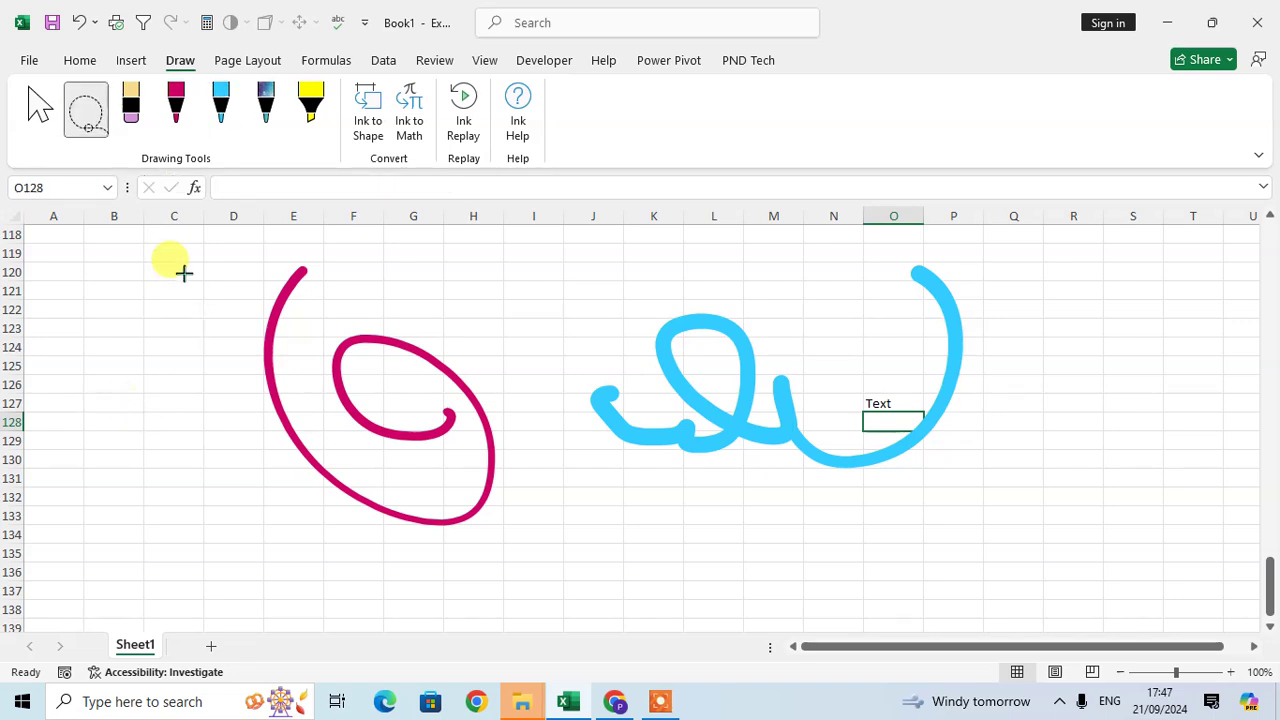
- Lasso-select the pink spiral and move it left to columns B–F, rows 119–132
mouse_move(196, 264)
mouse_down()
mouse_move(457, 666)
mouse_move(471, 446)
mouse_move(455, 420)
mouse_up()
mouse_move(305, 470)
mouse_down()
mouse_move(223, 389)
mouse_move(1086, 463)
mouse_move(1060, 443)
mouse_move(984, 556)
mouse_move(871, 571)
mouse_move(366, 443)
mouse_move(311, 406)
mouse_move(216, 452)
mouse_up()
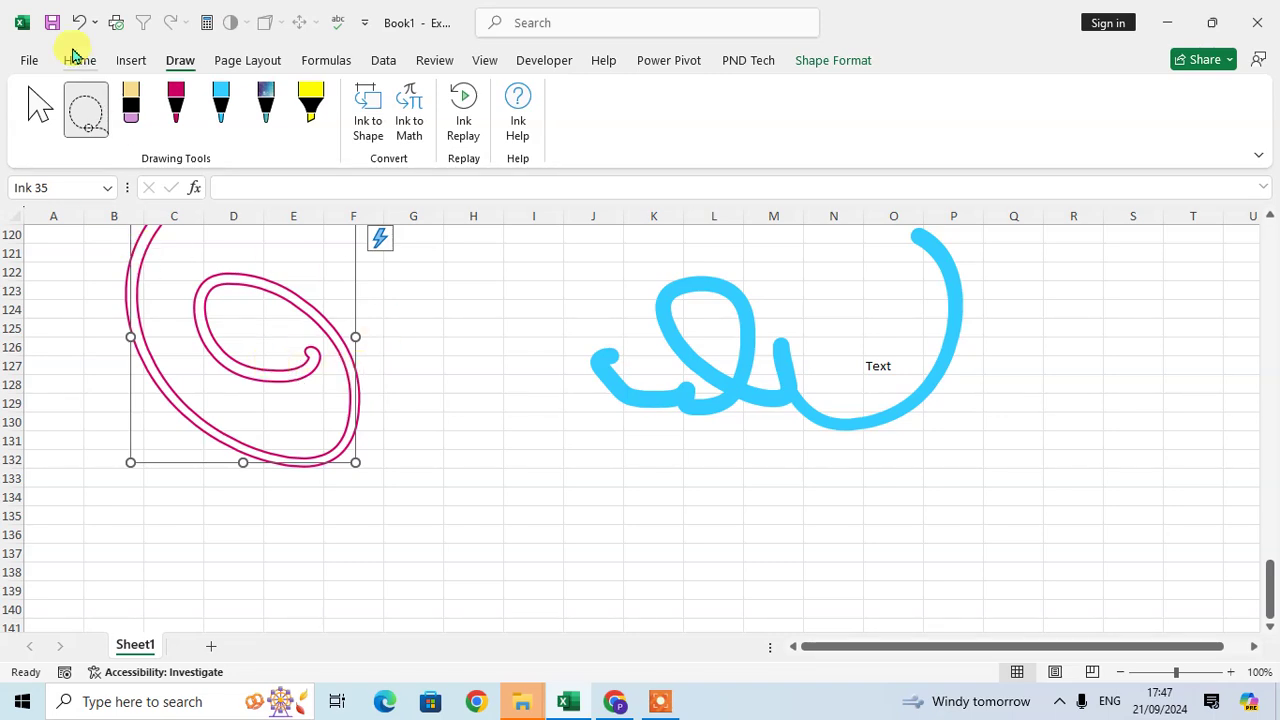
key(Escape)
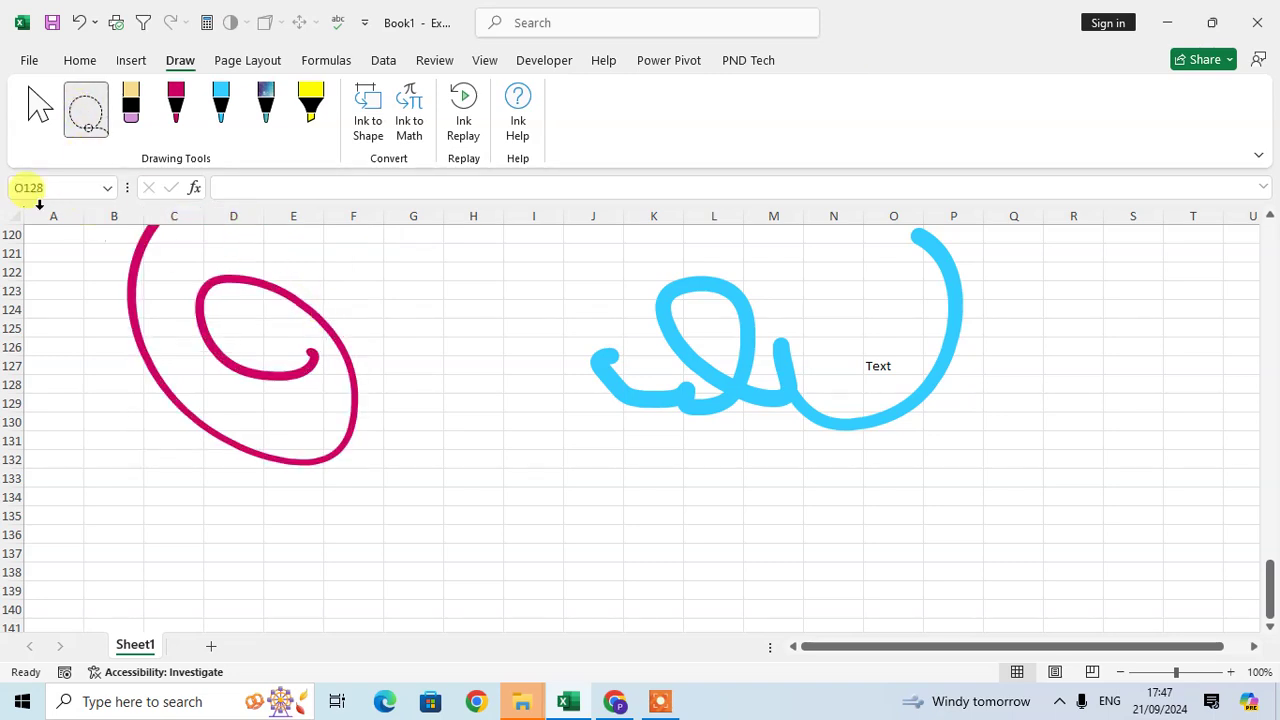
click(37, 112)
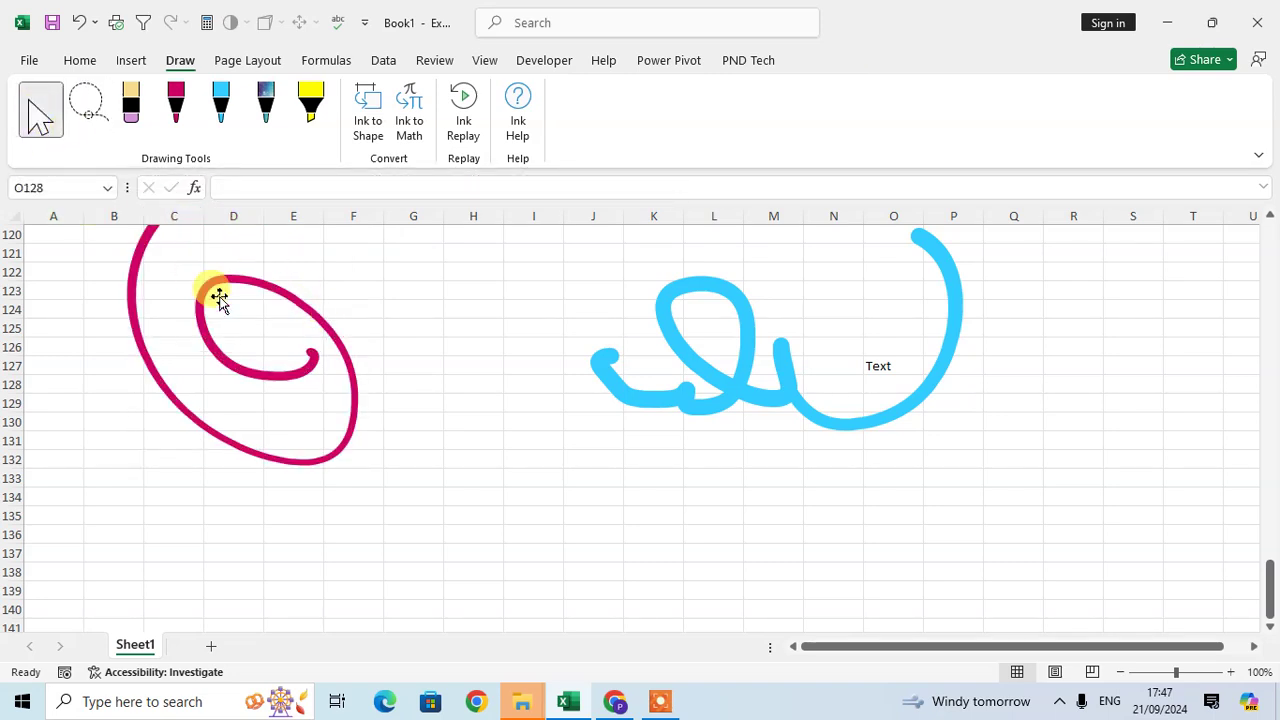
- Move the light-blue stroke down and right to about columns M–R, rows 124–135
mouse_move(531, 255)
mouse_down()
mouse_move(570, 424)
mouse_move(908, 457)
mouse_move(694, 466)
mouse_move(683, 463)
mouse_move(1063, 488)
mouse_up()
click(786, 340)
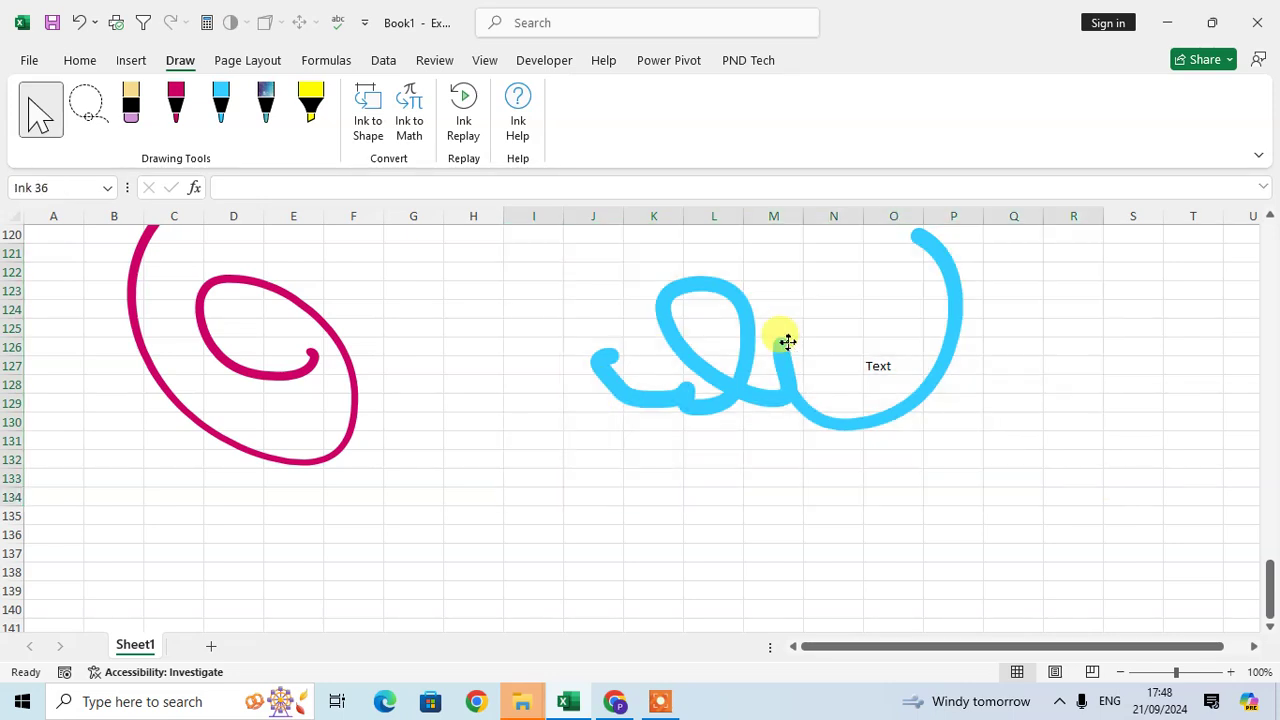
mouse_move(735, 395)
mouse_down()
mouse_move(437, 514)
mouse_move(849, 614)
mouse_move(554, 366)
mouse_move(657, 493)
mouse_move(874, 471)
mouse_move(749, 446)
mouse_move(666, 519)
mouse_move(884, 479)
mouse_up()
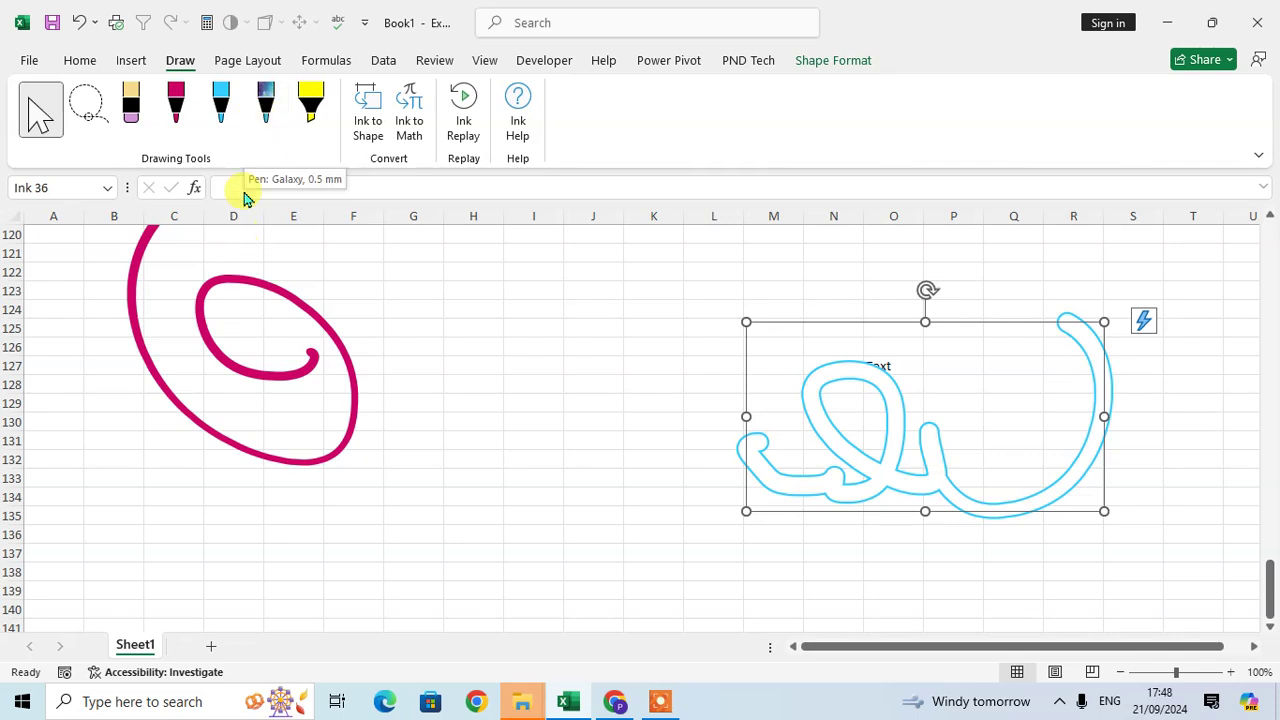
right_click(267, 121)
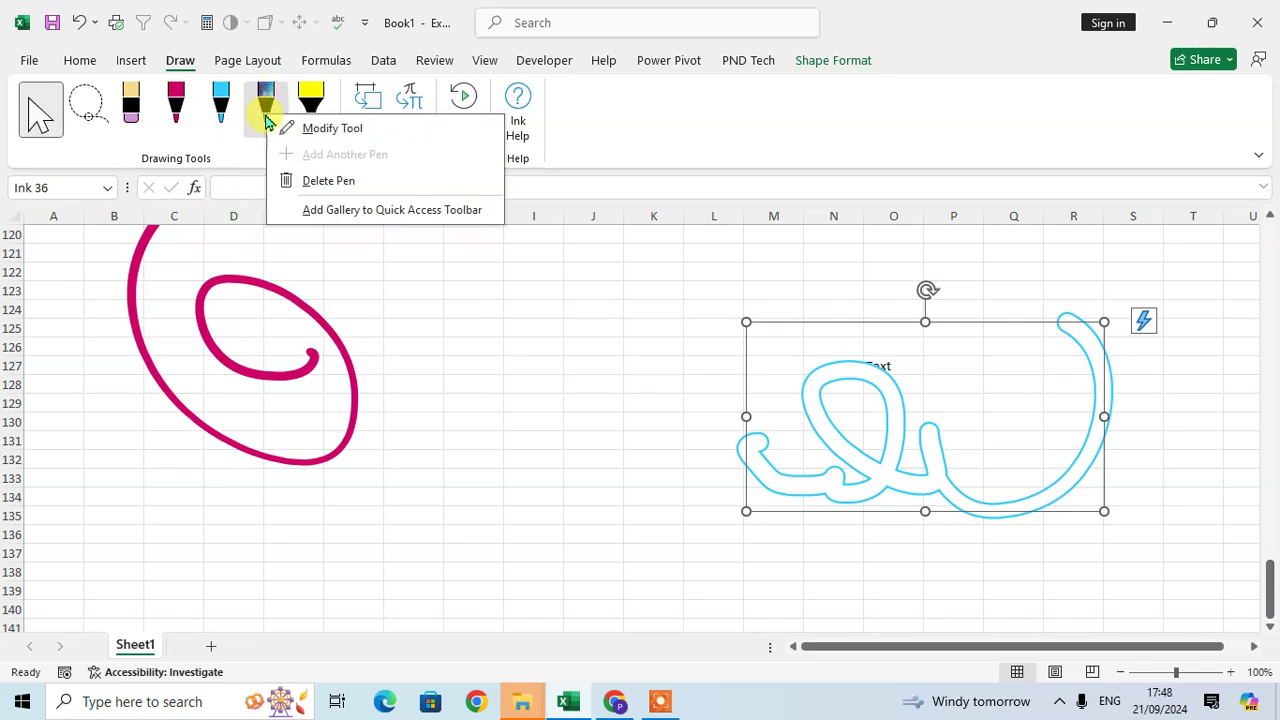
- Delete the Galaxy pen, leaving the pencil, pink pen, blue pen and yellow highlighter
click(330, 182)
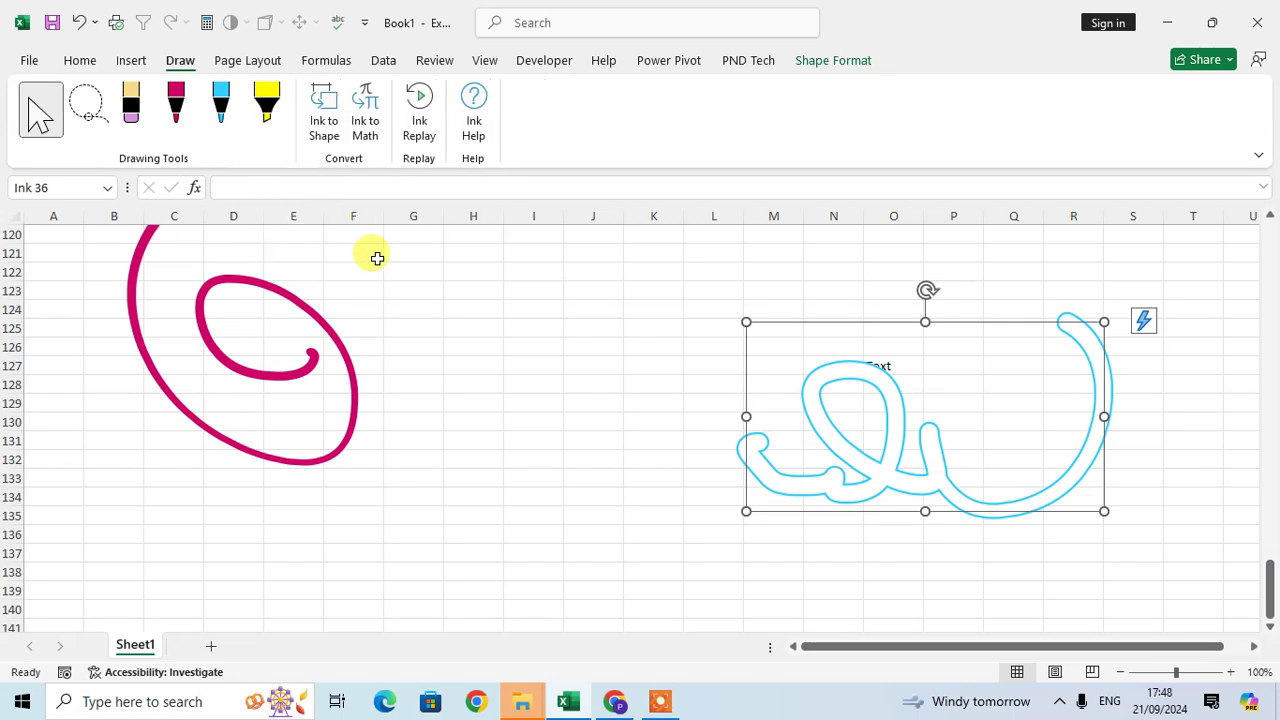
- Add the Drawing Tools pen gallery to the Quick Access Toolbar via the light-blue pen, then check it
right_click(224, 112)
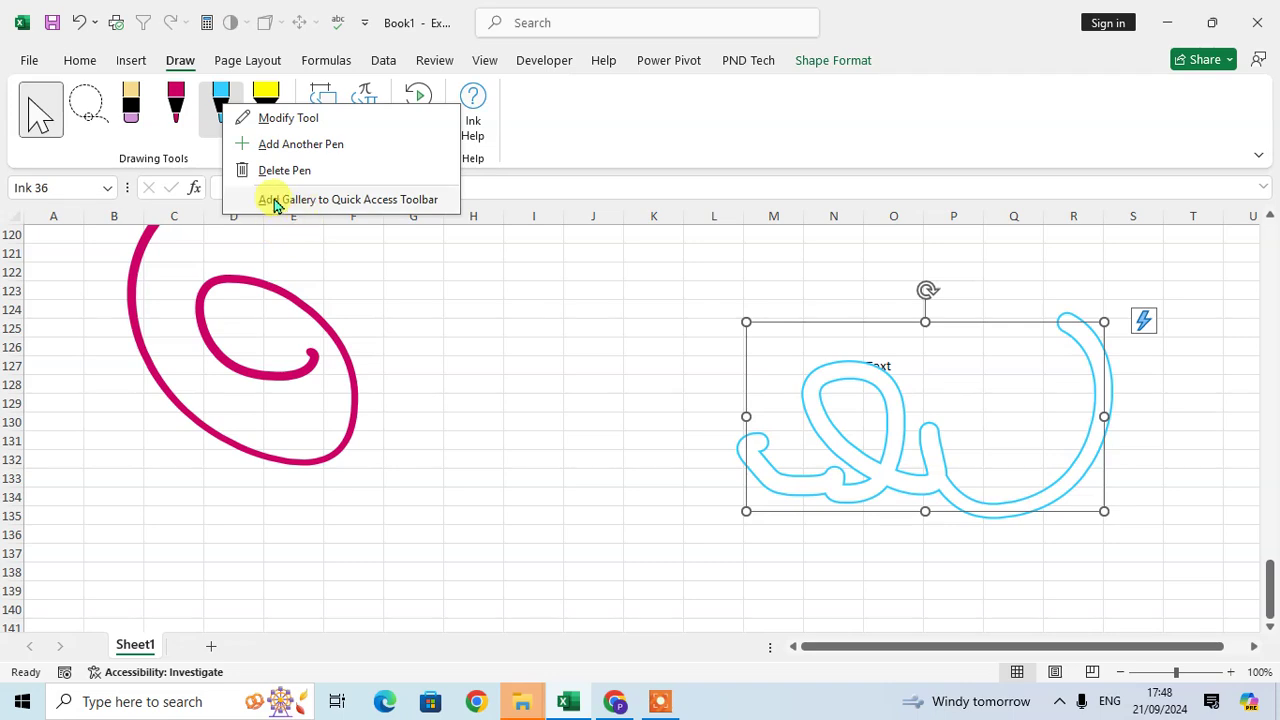
click(420, 200)
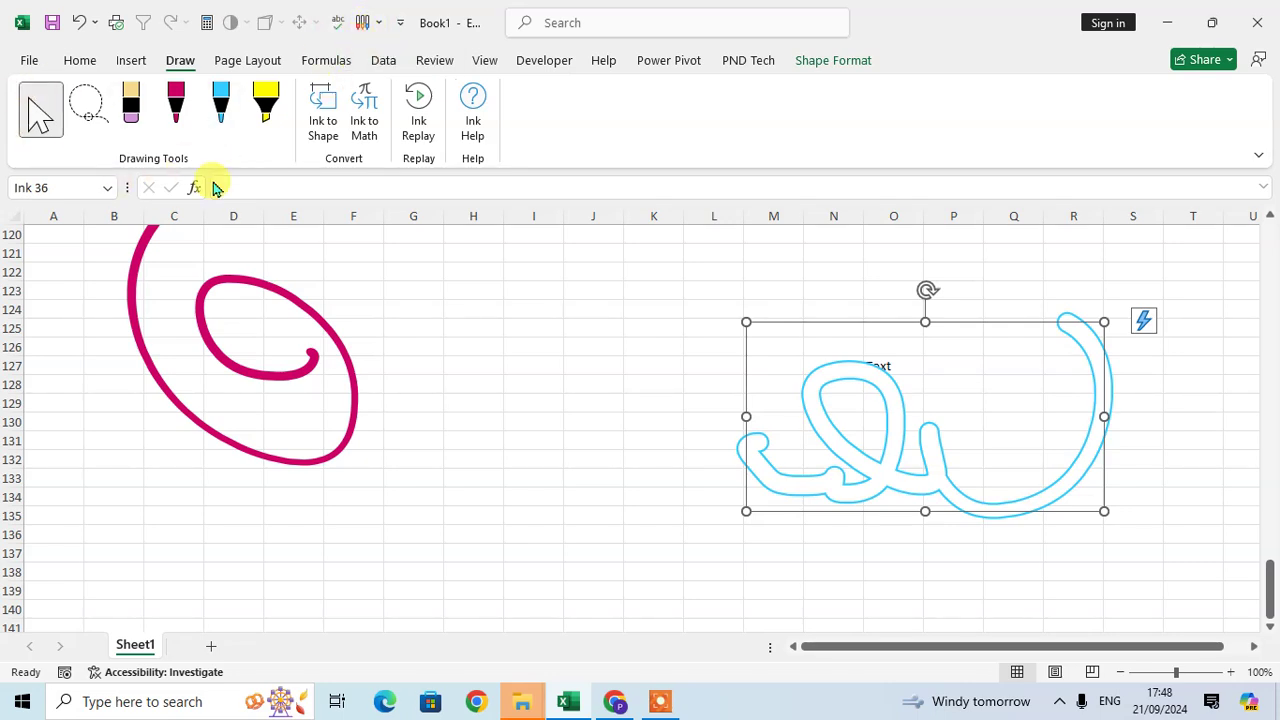
click(380, 24)
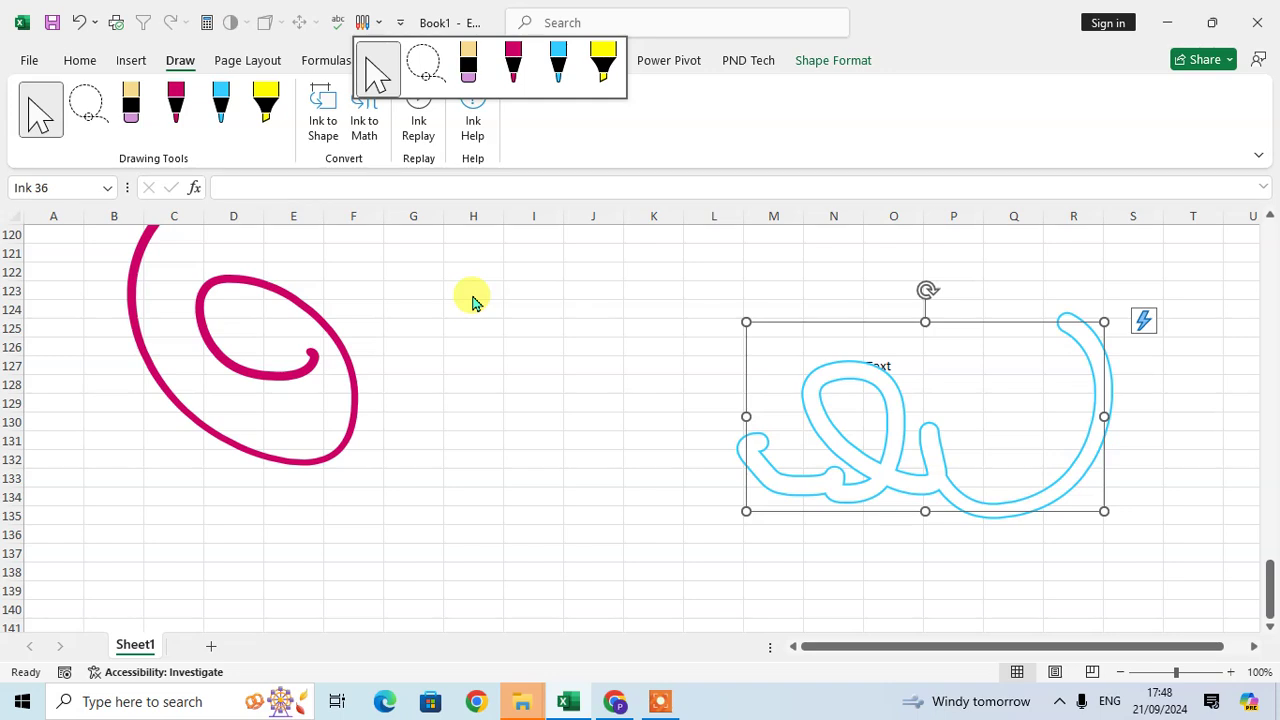
key(Escape)
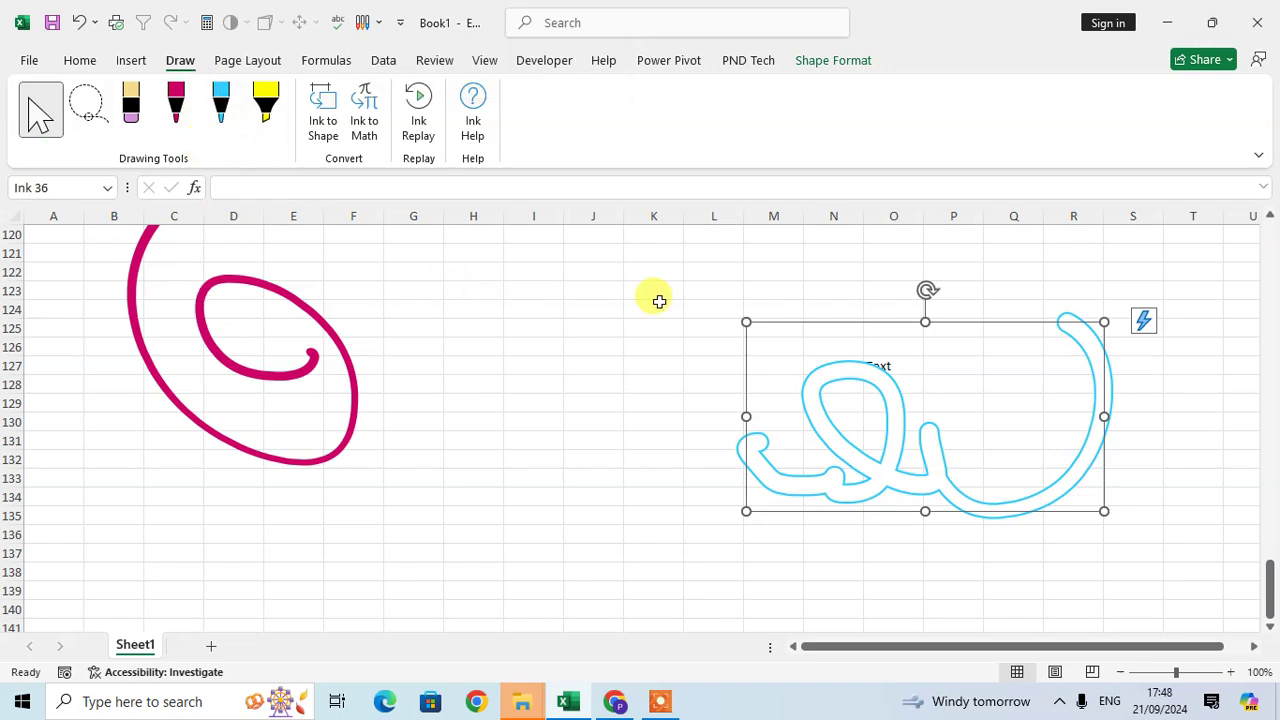